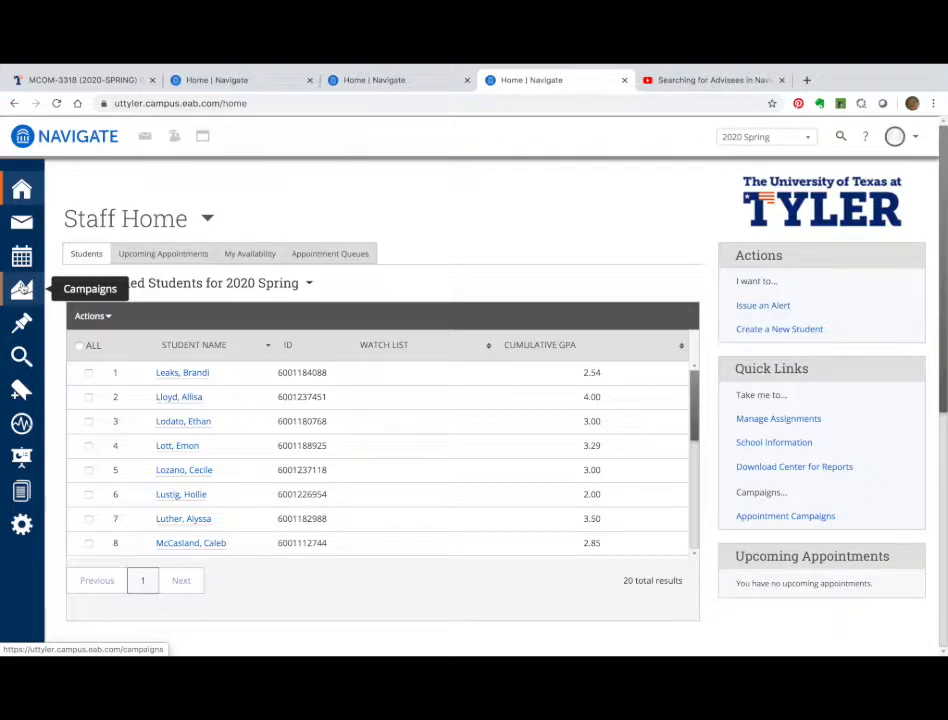
# Open the 2020 Spring Campaigns page from the left sidebar
pyautogui.click(22, 289)
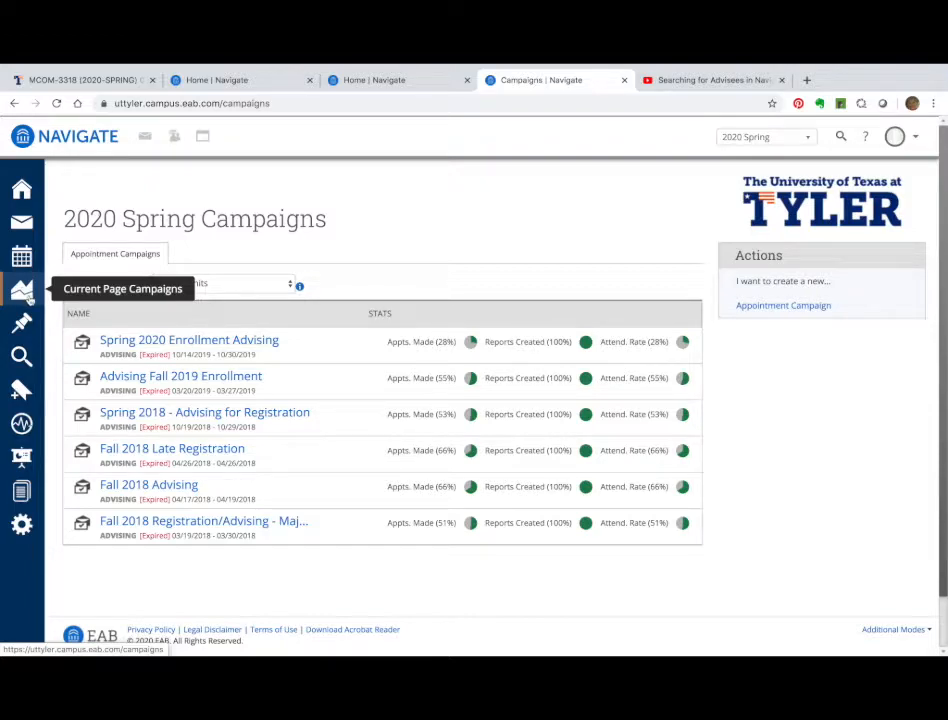
# Back on Staff Home, select all 20 assigned students and start an Appointment Campaign for them
pyautogui.click(21, 191)
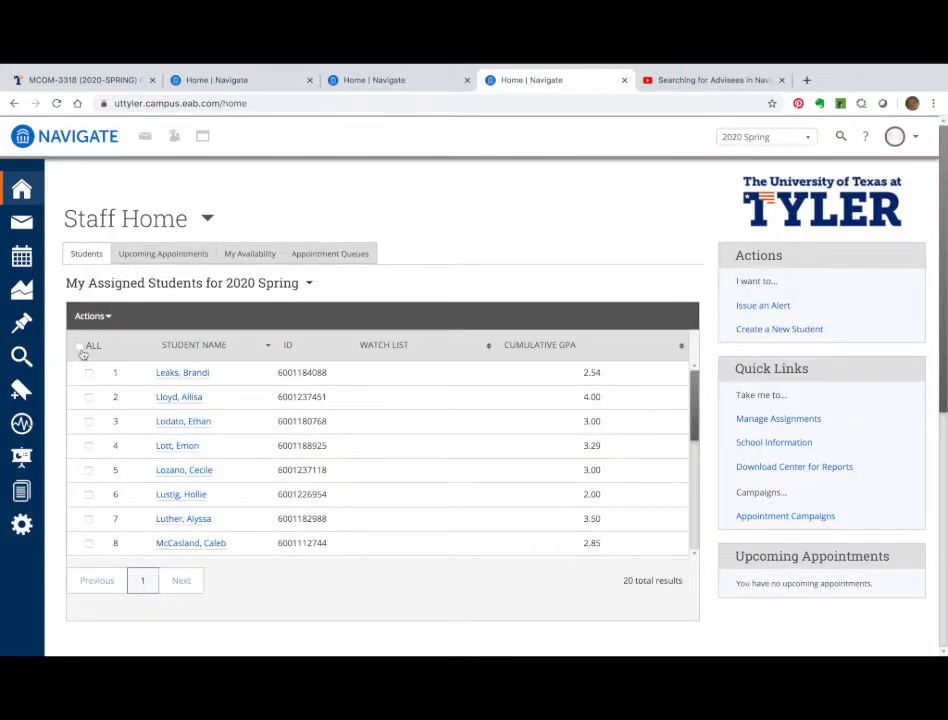
pyautogui.click(81, 348)
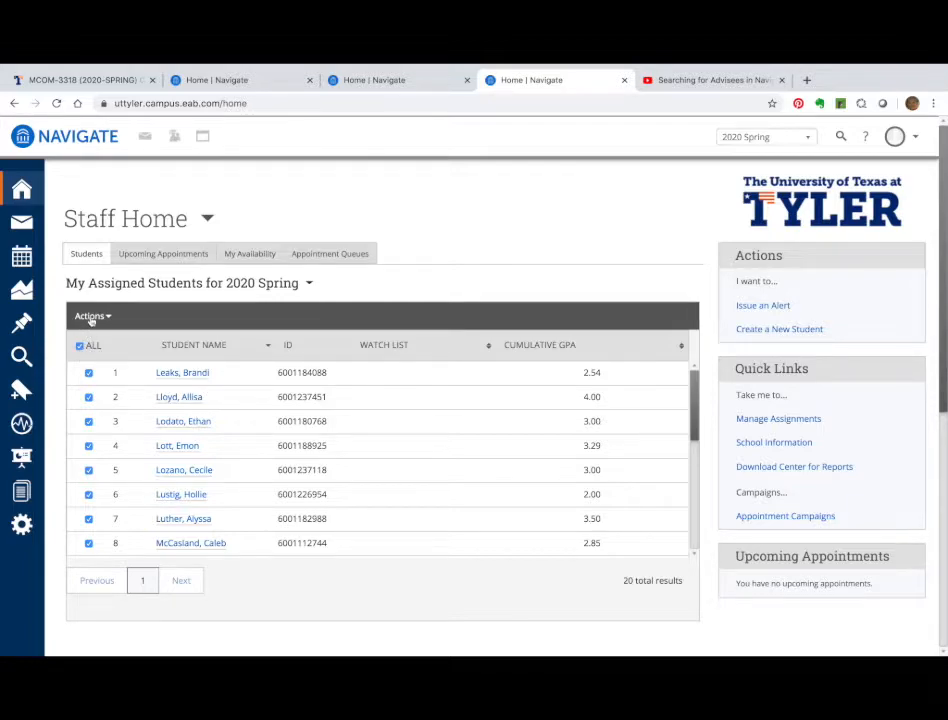
pyautogui.click(90, 317)
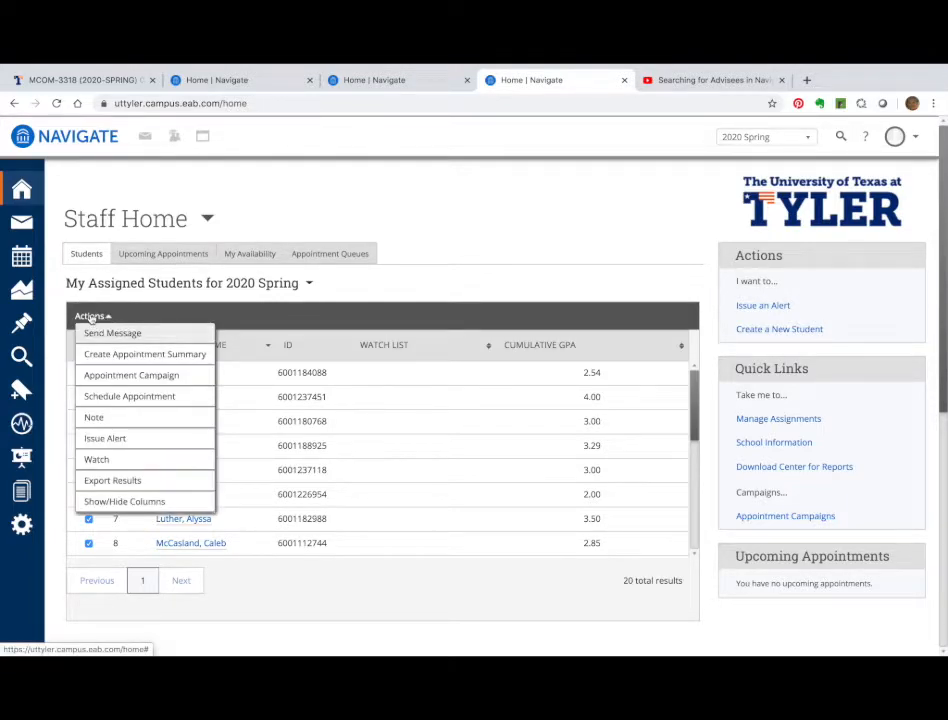
pyautogui.click(96, 377)
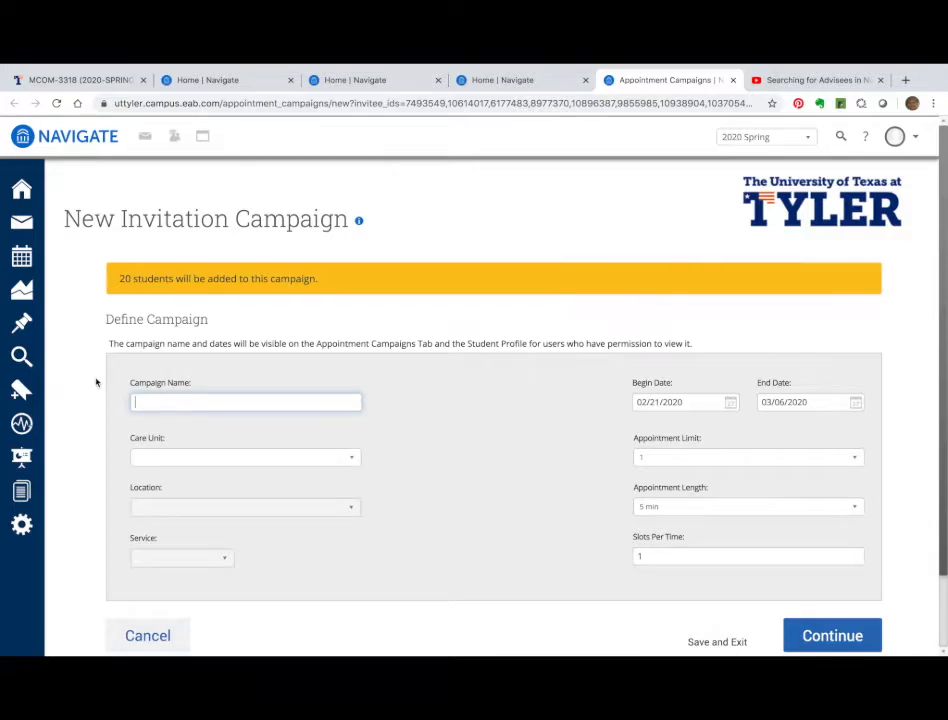
# Name the campaign 'Spring 2020 Advising for Fall 2020 Enrollment' with care unit Advising and location College of Arts and Sciences
pyautogui.write('Spring')
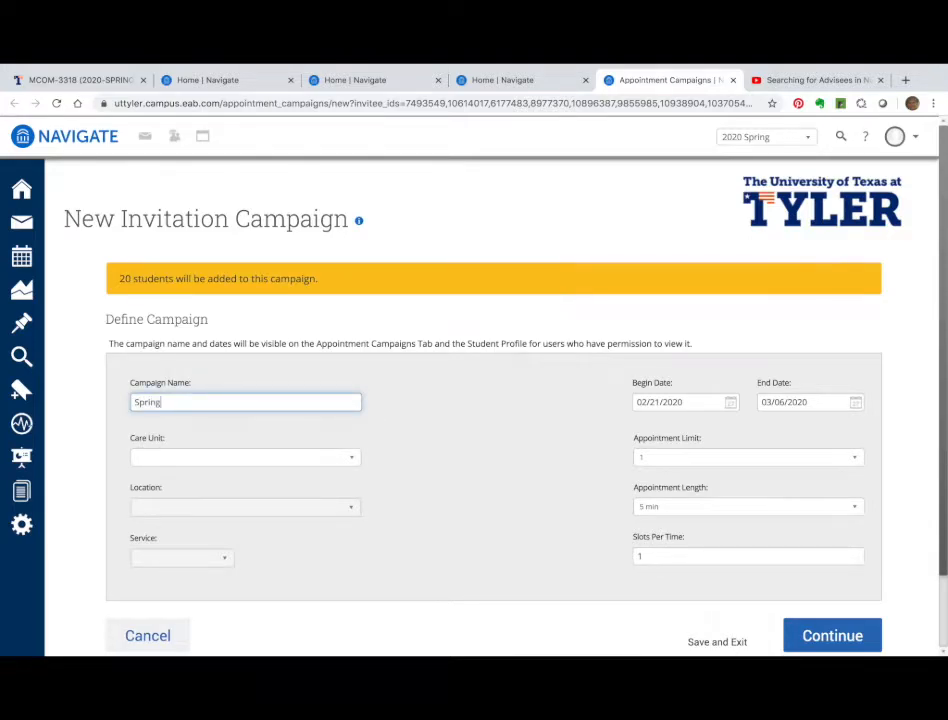
pyautogui.write(' 2020 Advising for Fall 2020 Enrollment')
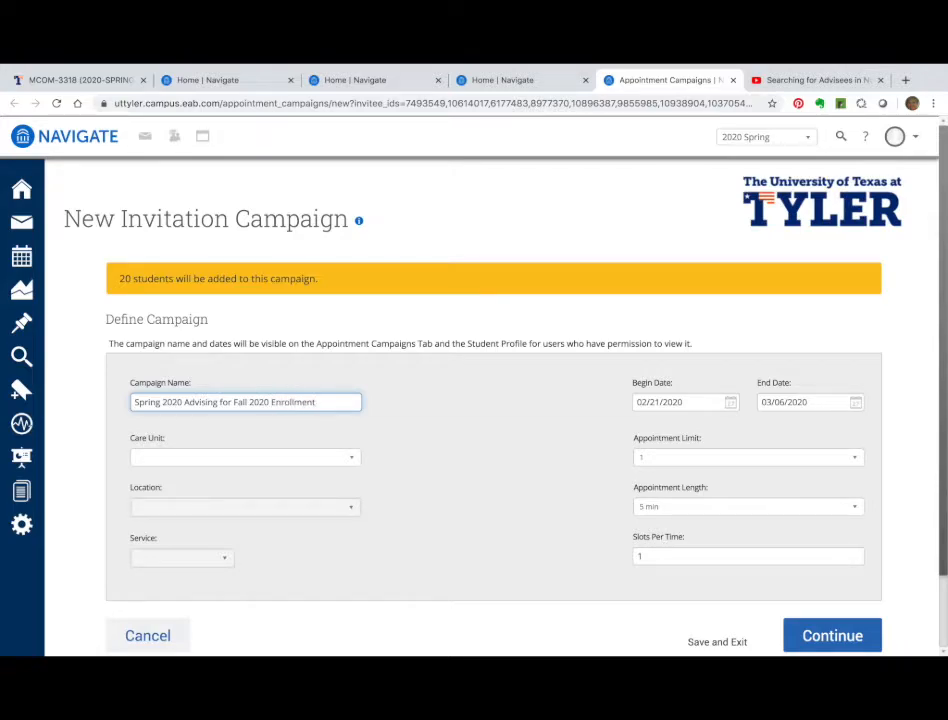
pyautogui.click(252, 457)
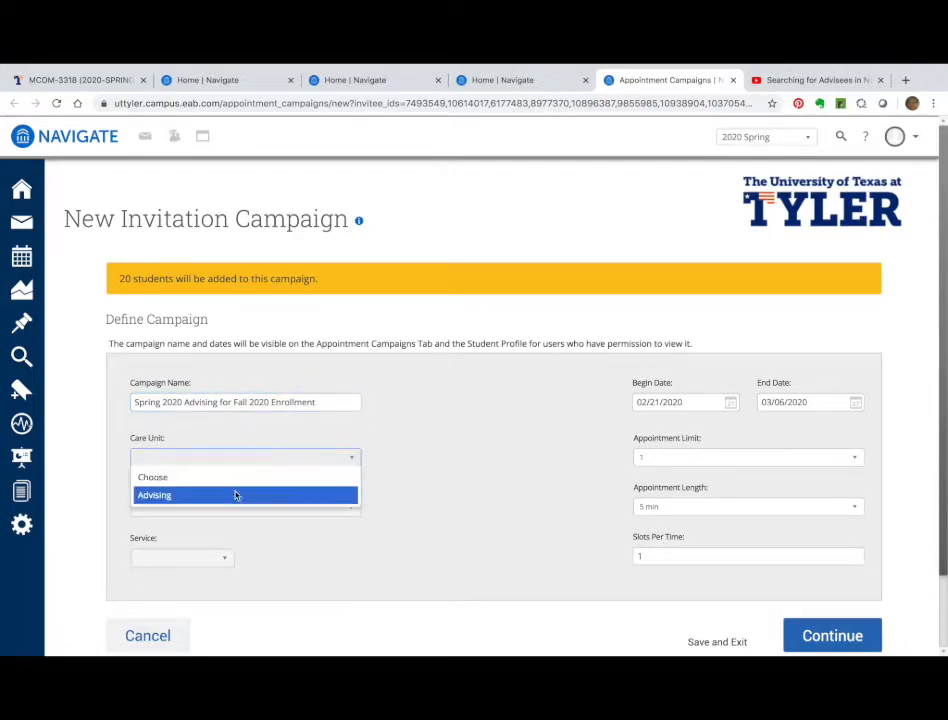
pyautogui.click(237, 494)
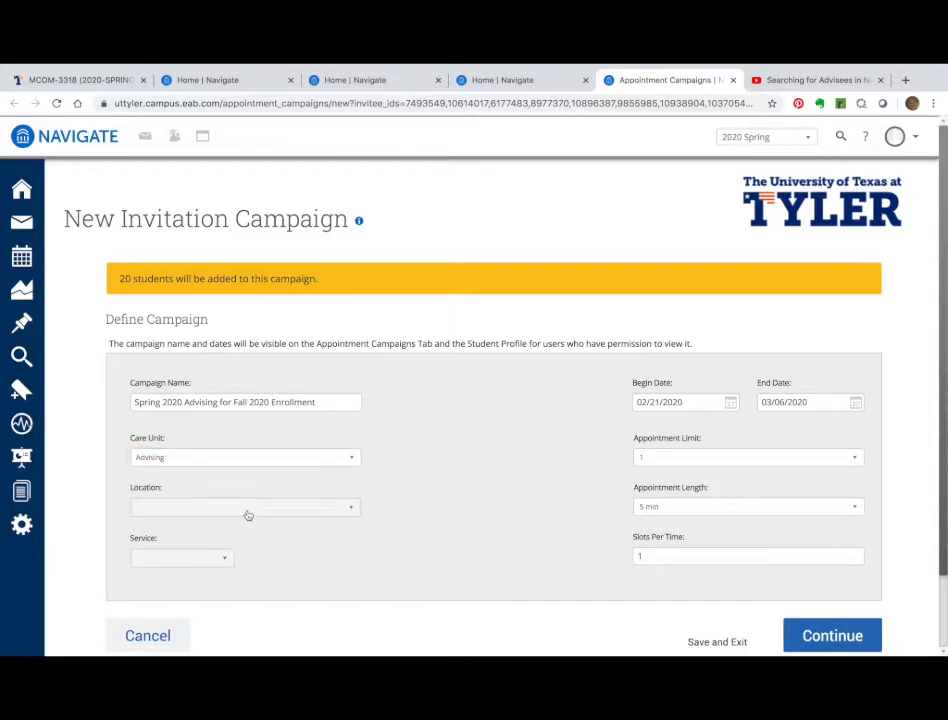
pyautogui.click(262, 508)
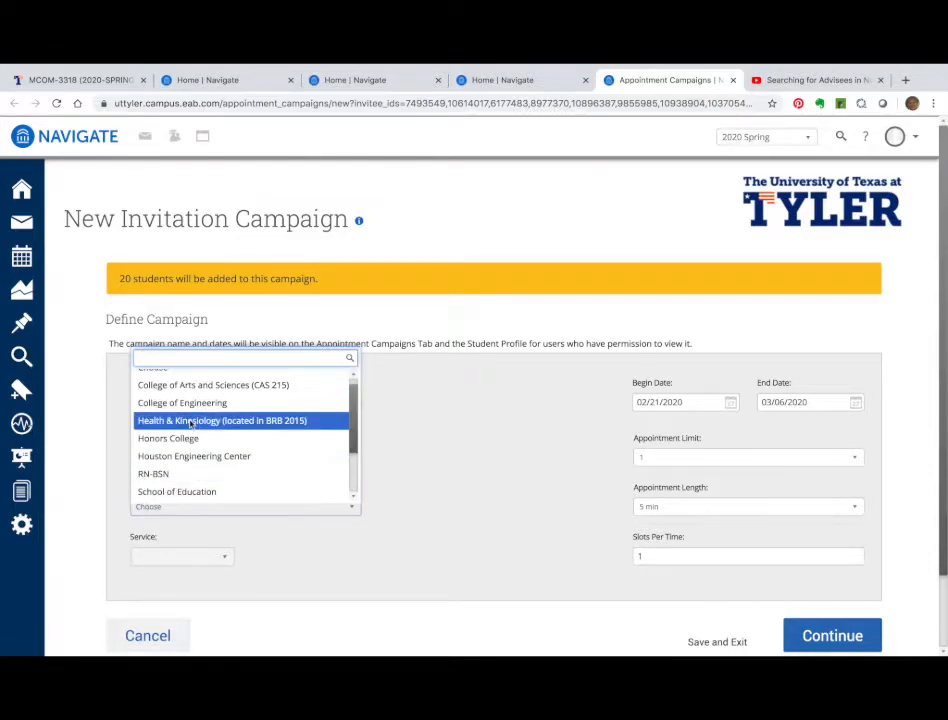
pyautogui.click(199, 386)
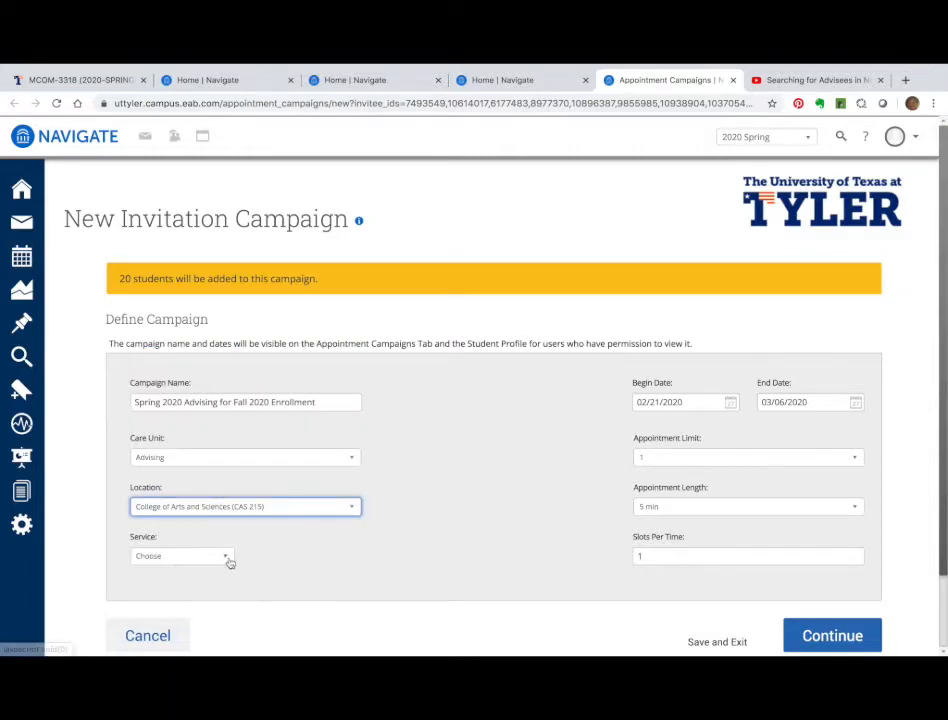
# Set the campaign service to Registration
pyautogui.click(229, 560)
pyautogui.scroll(-2, 215, 535)
pyautogui.scroll(-2, 204, 528)
pyautogui.click(199, 528)
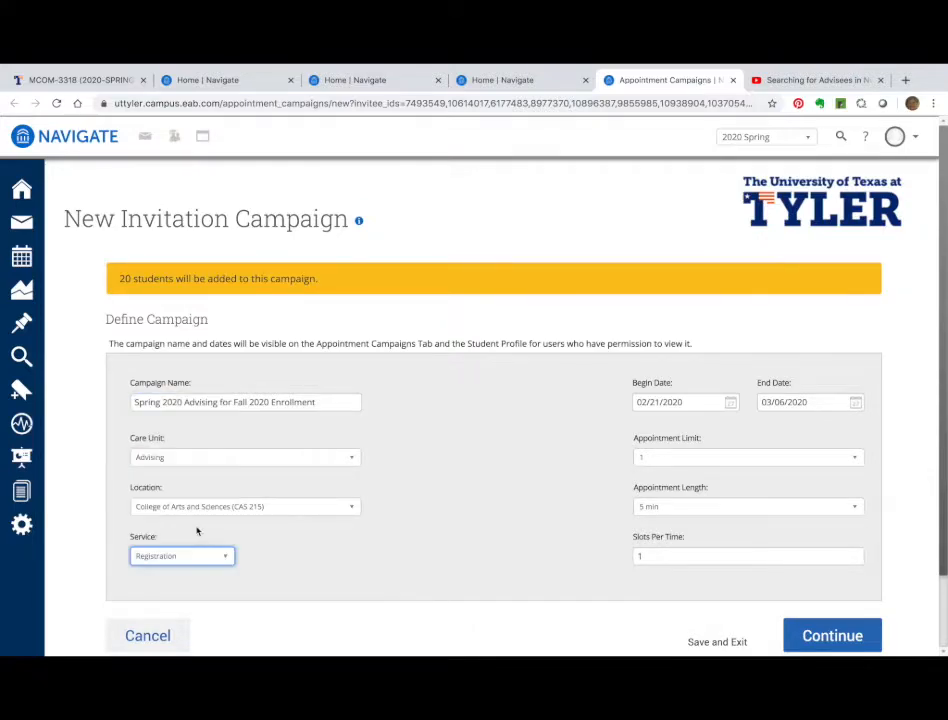
# Set the campaign dates to 03/16/2020 through 03/30/2020
pyautogui.click(730, 402)
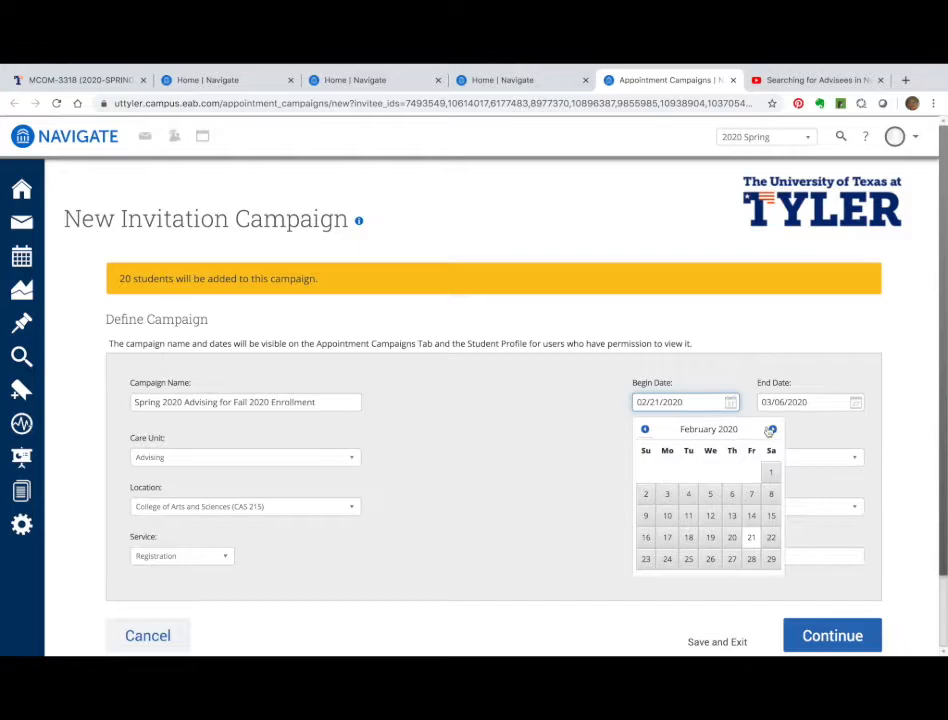
pyautogui.click(771, 429)
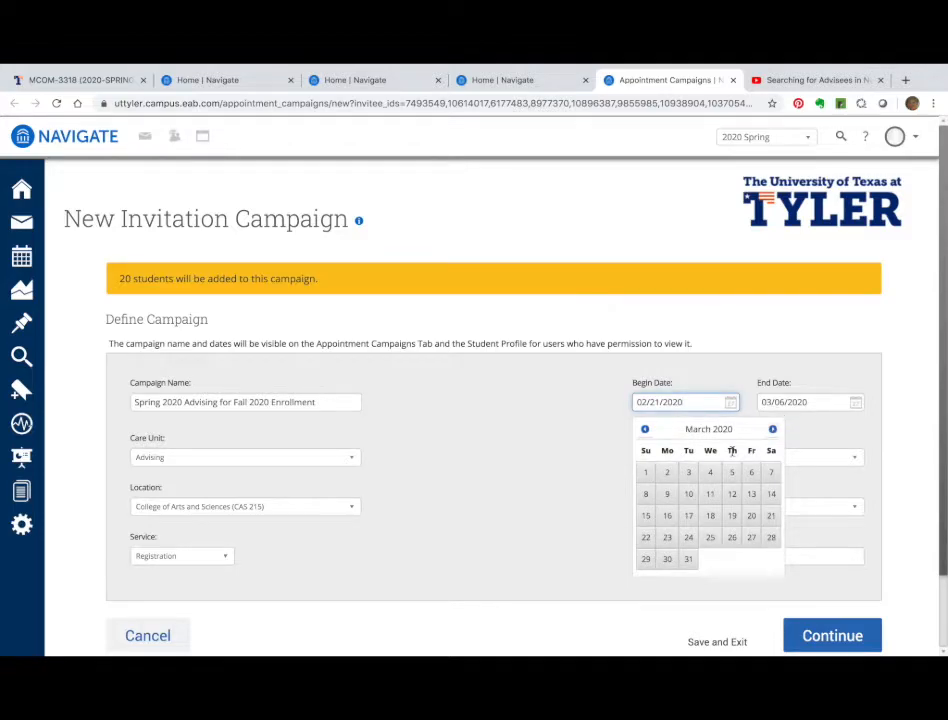
pyautogui.click(667, 515)
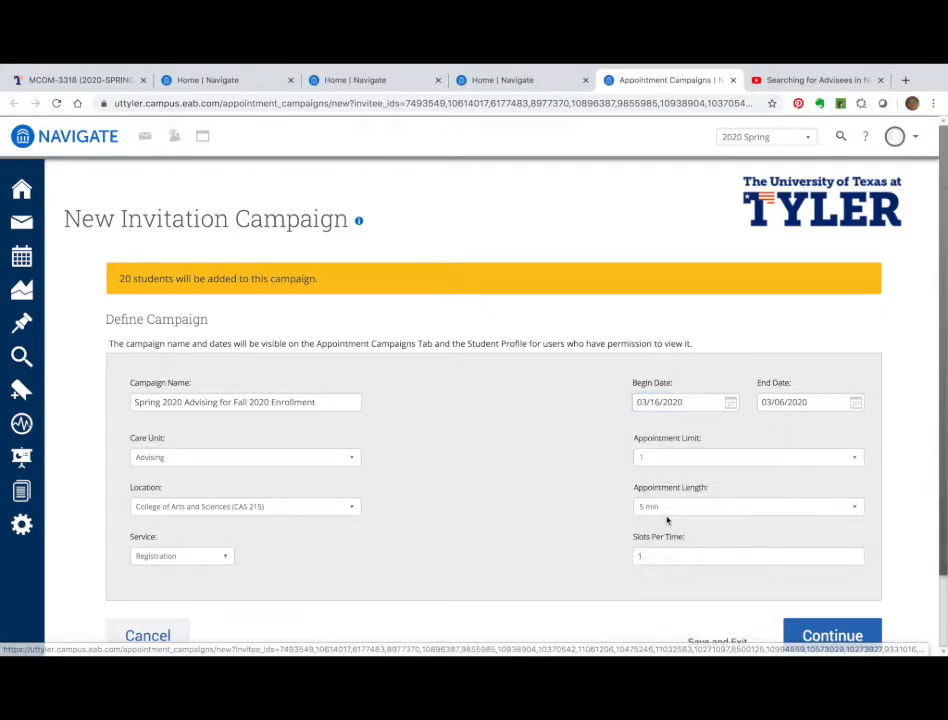
pyautogui.click(857, 402)
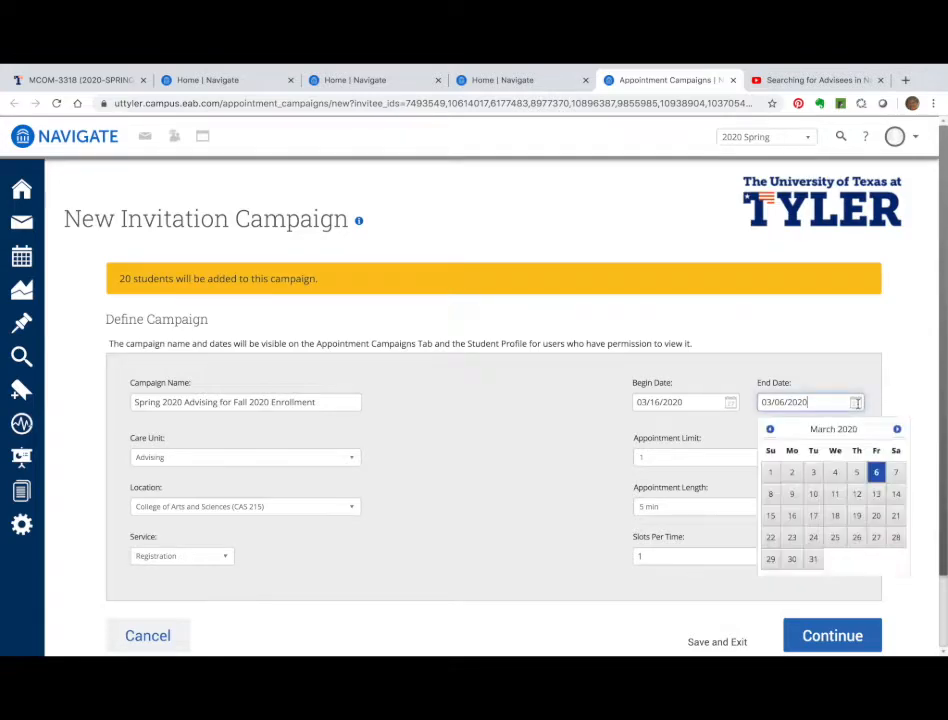
pyautogui.click(790, 559)
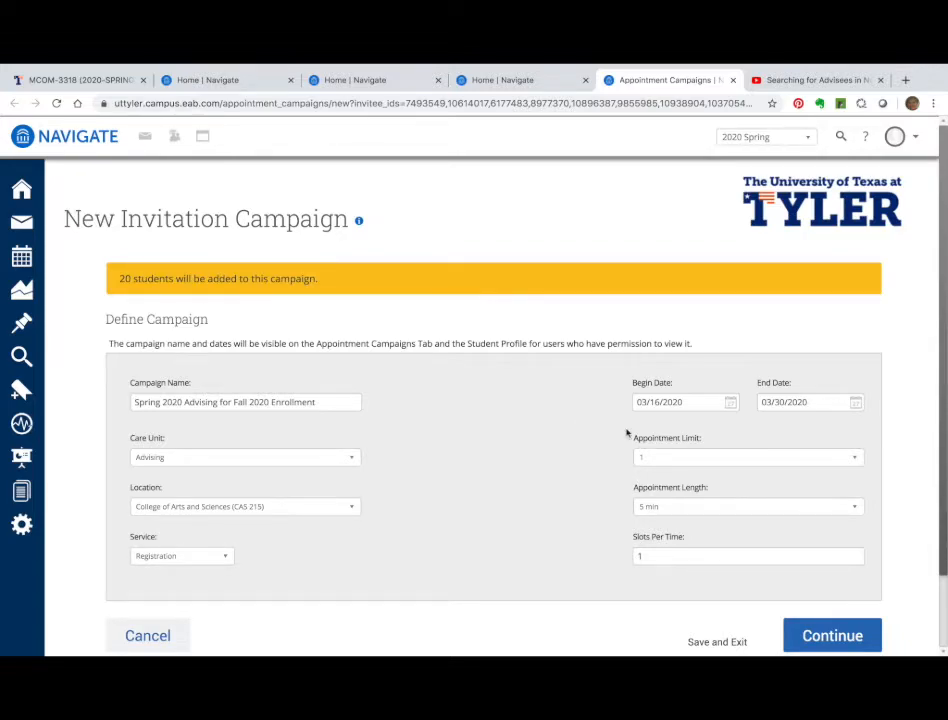
# Make appointments 30 minutes long and continue to the student review
pyautogui.scroll(-1, 745, 469)
pyautogui.scroll(-1, 745, 469)
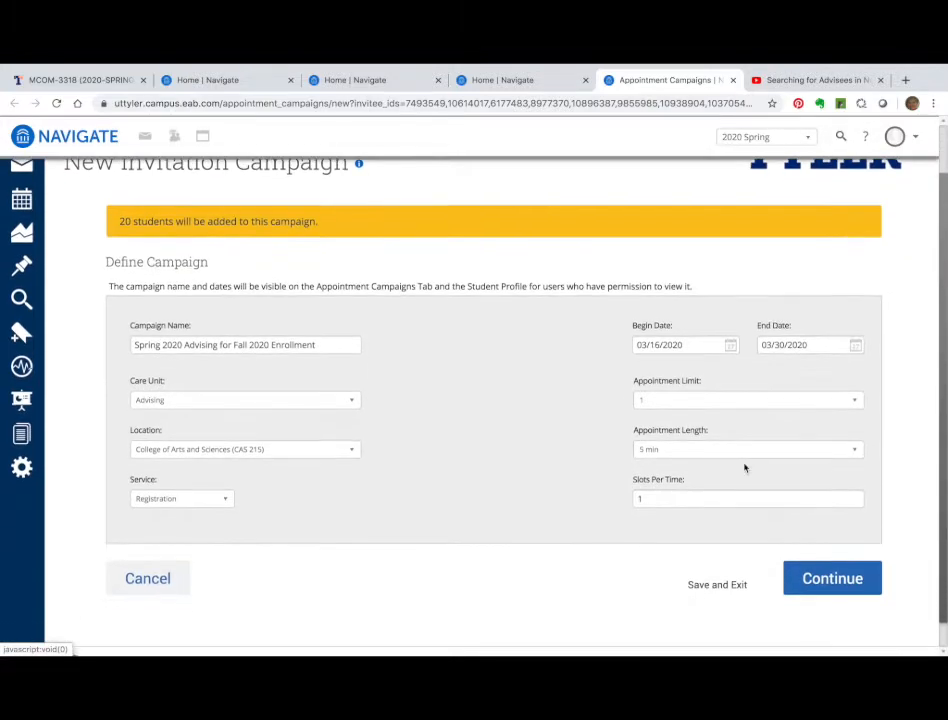
pyautogui.click(804, 453)
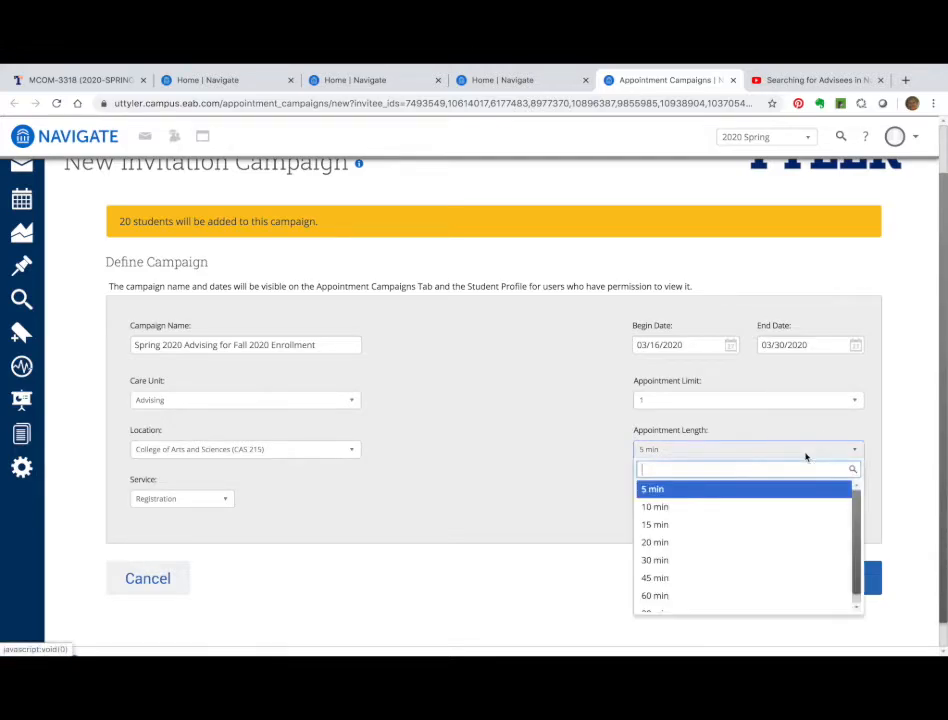
pyautogui.click(724, 560)
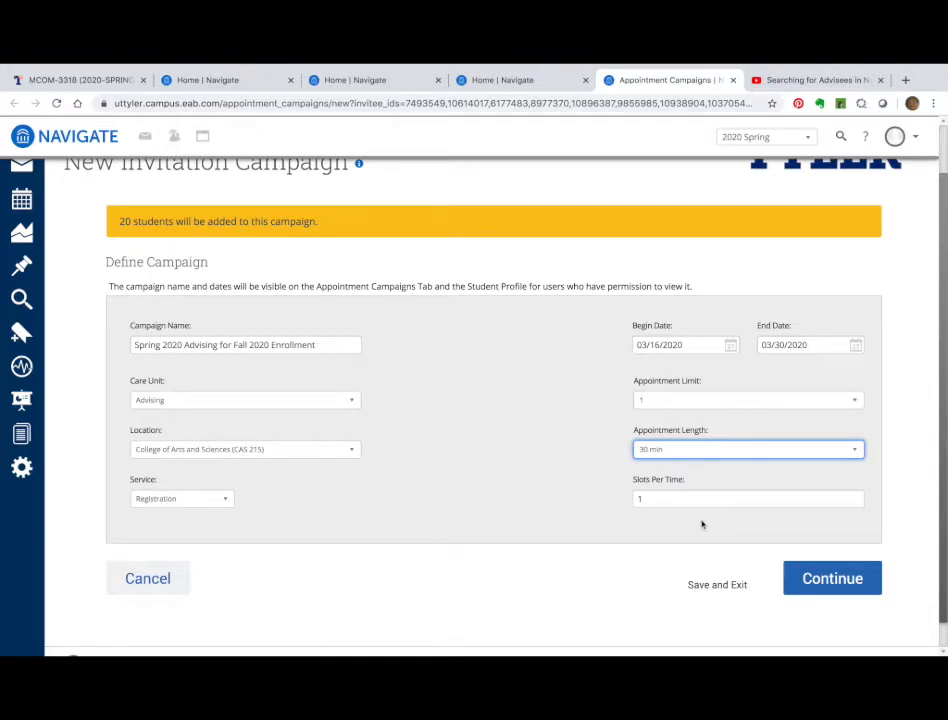
pyautogui.click(822, 579)
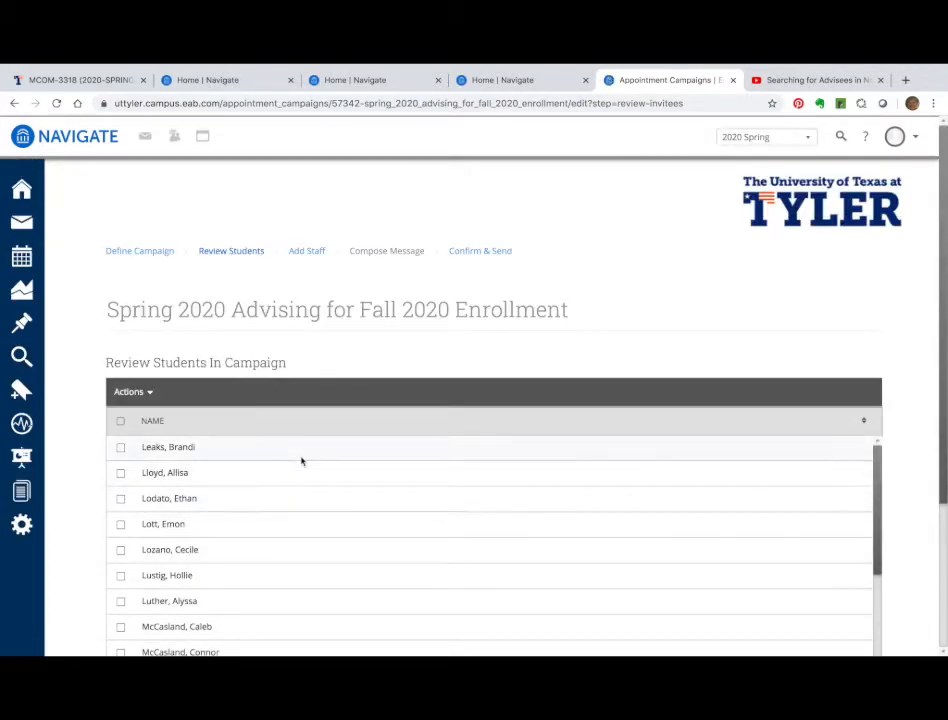
# Look through the invited students, then go to Add More Students
pyautogui.scroll(-1, 301, 460)
pyautogui.scroll(-3, 324, 465)
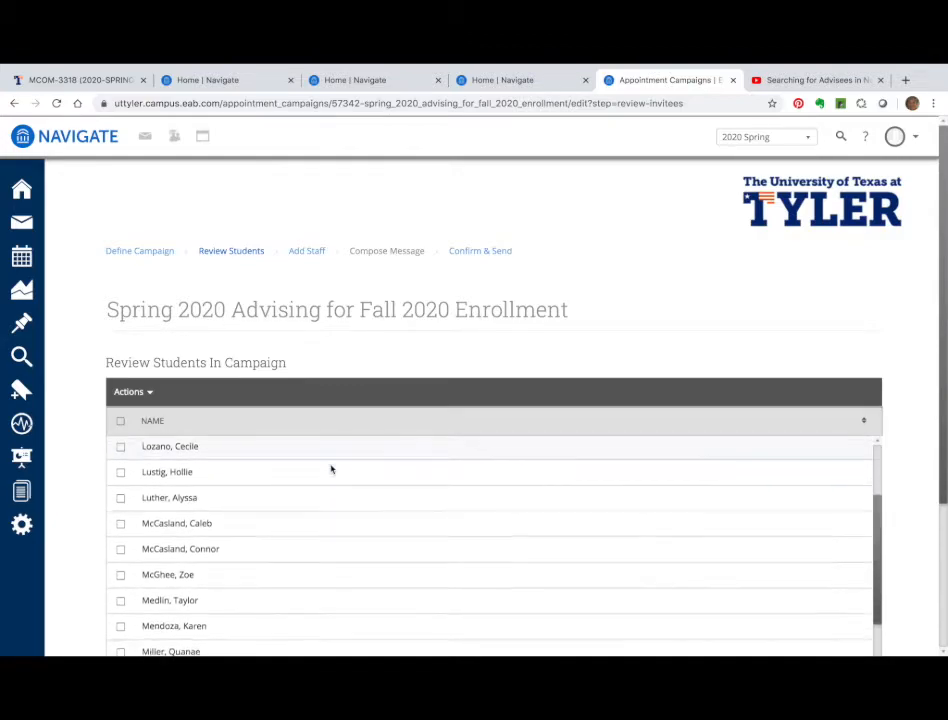
pyautogui.scroll(-2, 462, 328)
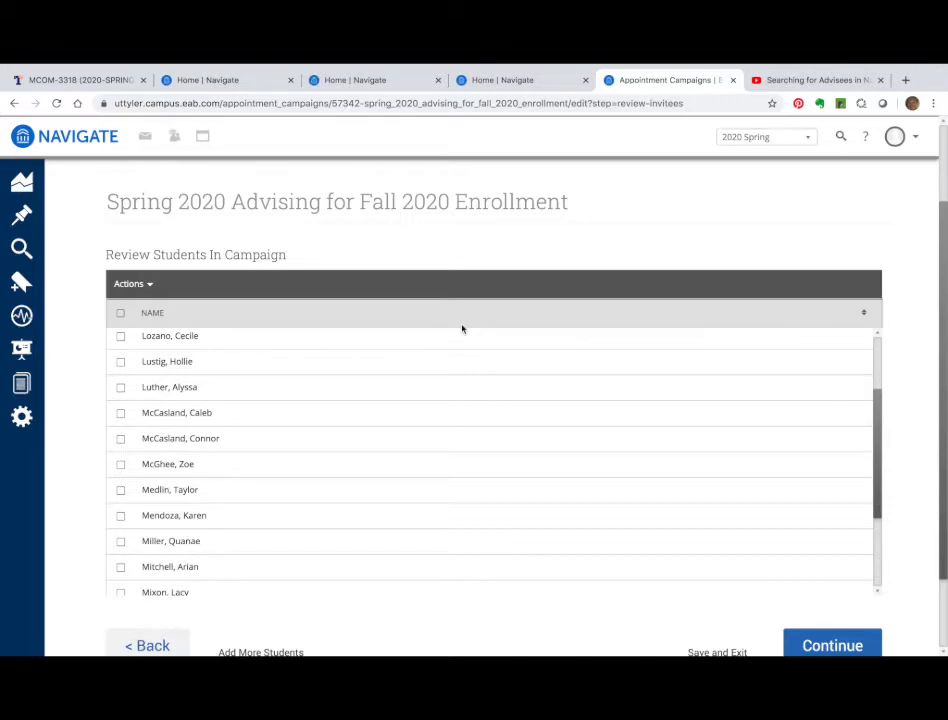
pyautogui.scroll(2, 462, 328)
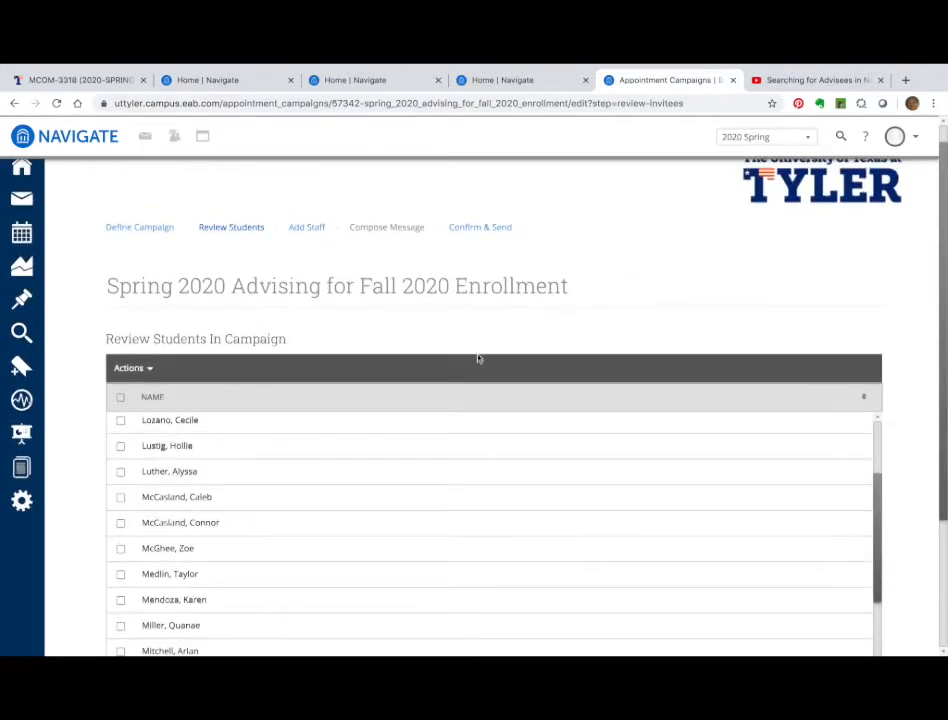
pyautogui.scroll(-3, 503, 410)
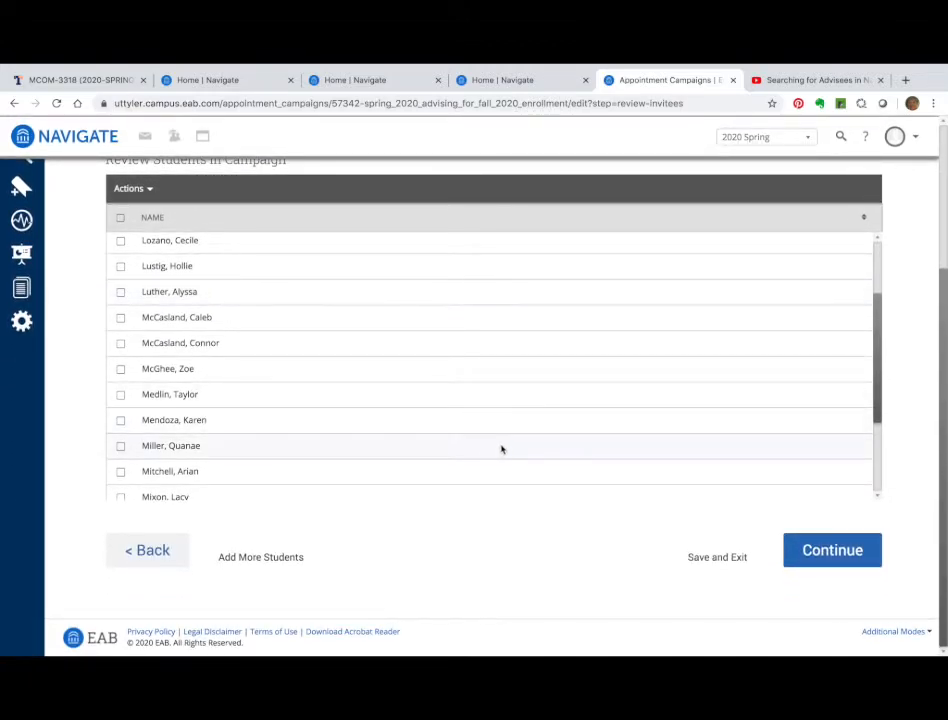
pyautogui.click(275, 562)
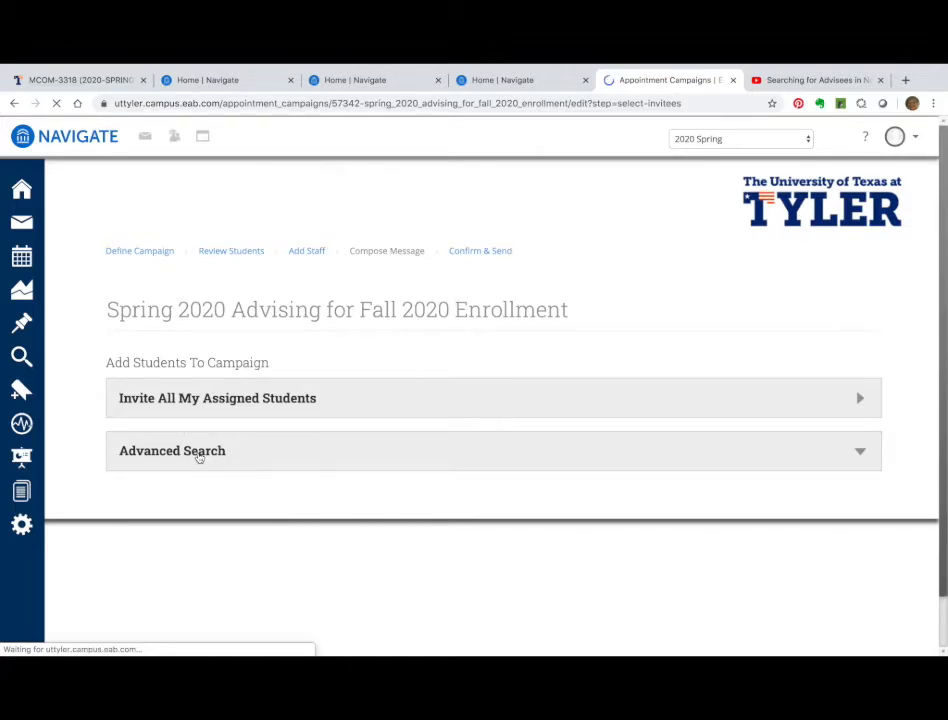
# Search Keywords for the extra student by name, tick the matching row, and add them
pyautogui.click(199, 456)
pyautogui.click(214, 536)
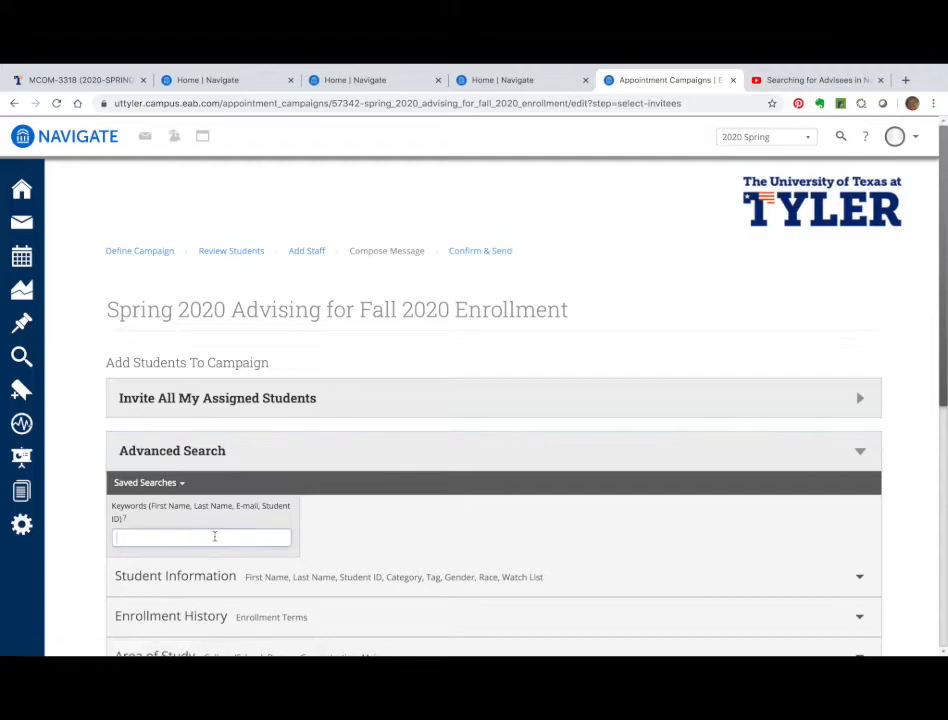
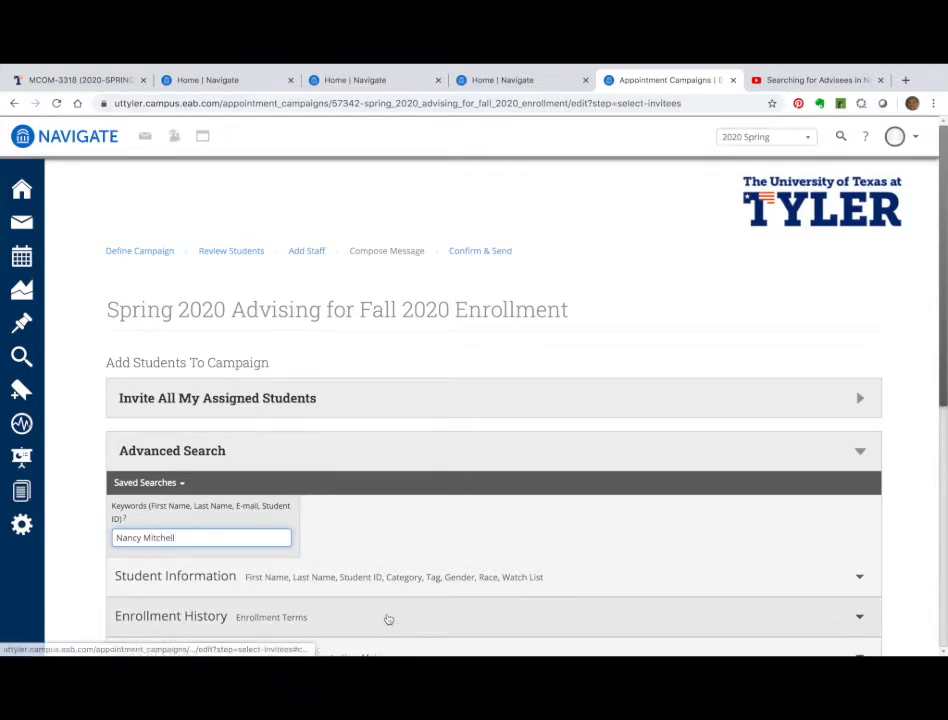
pyautogui.scroll(-5, 387, 618)
pyautogui.scroll(-3, 388, 619)
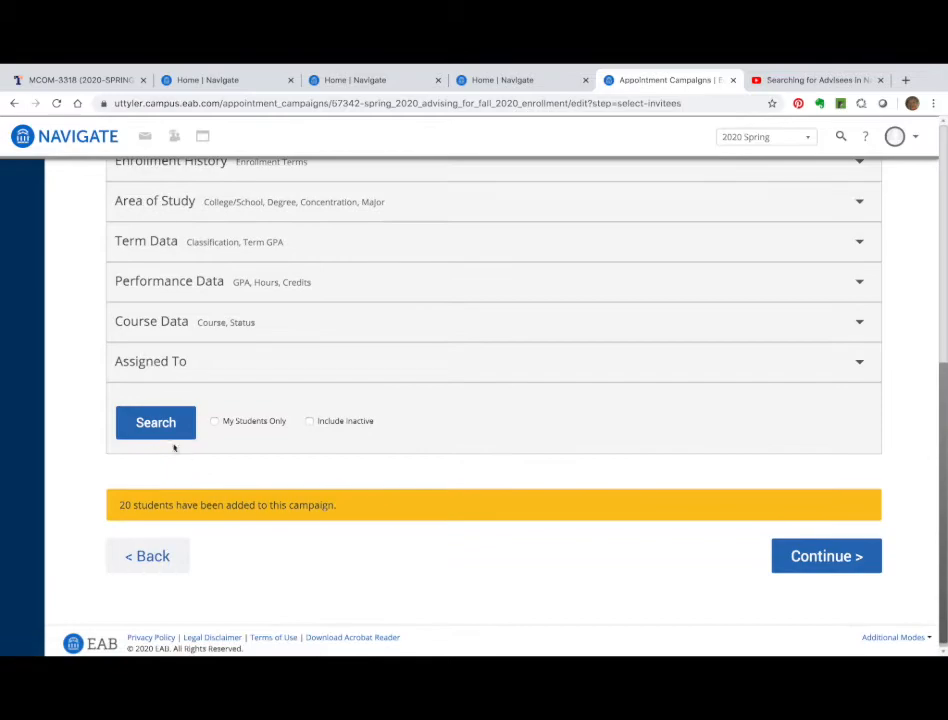
pyautogui.click(160, 432)
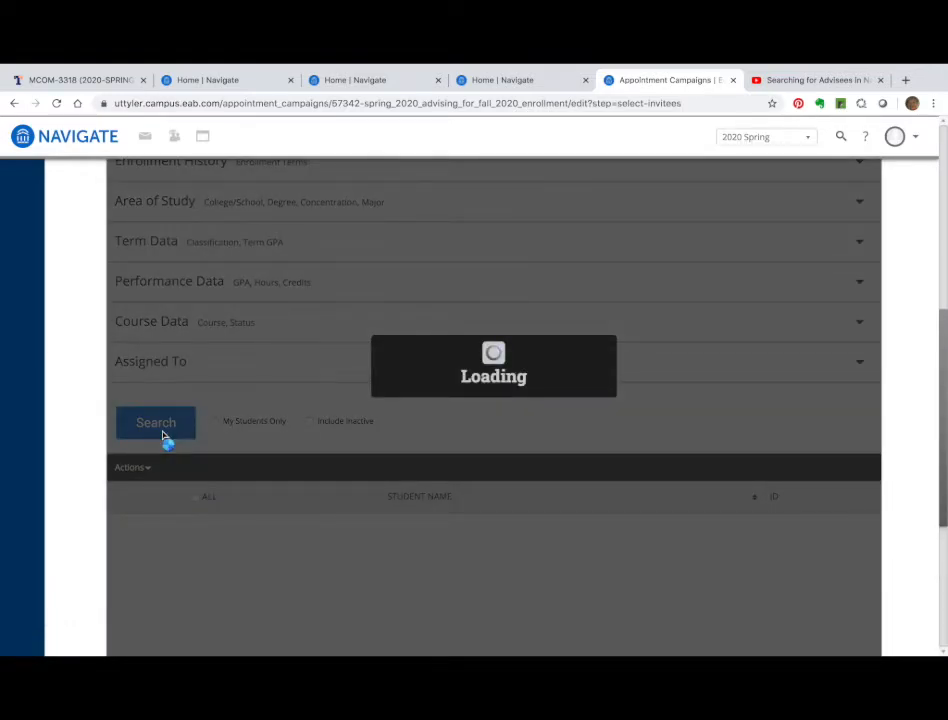
pyautogui.scroll(-3, 163, 435)
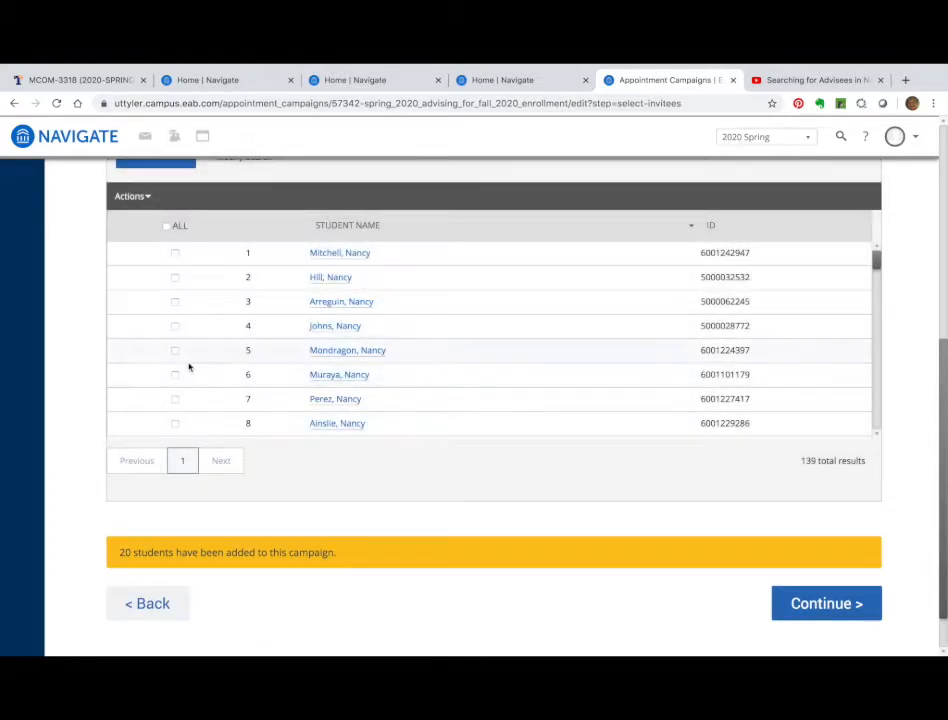
pyautogui.click(176, 255)
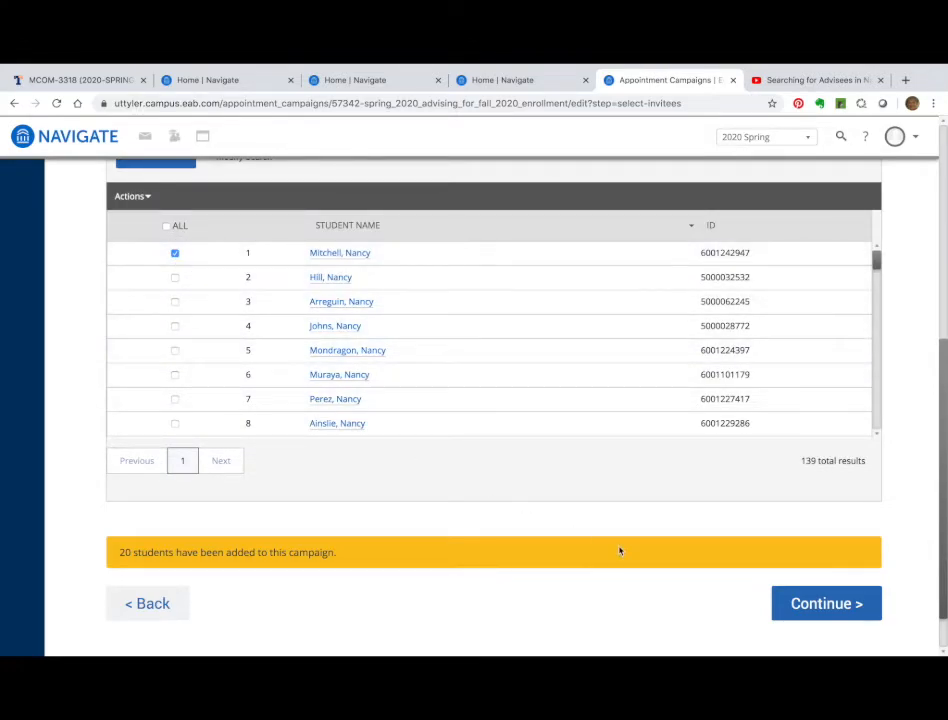
pyautogui.click(835, 606)
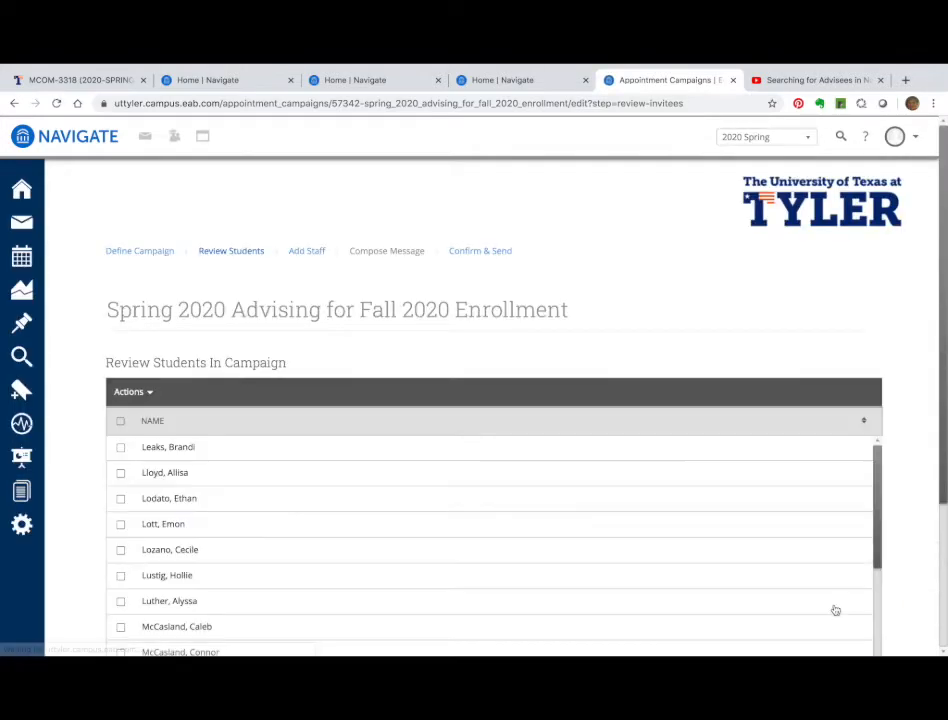
# Review the 21 students in the campaign and continue to Add Staff
pyautogui.scroll(-4, 717, 588)
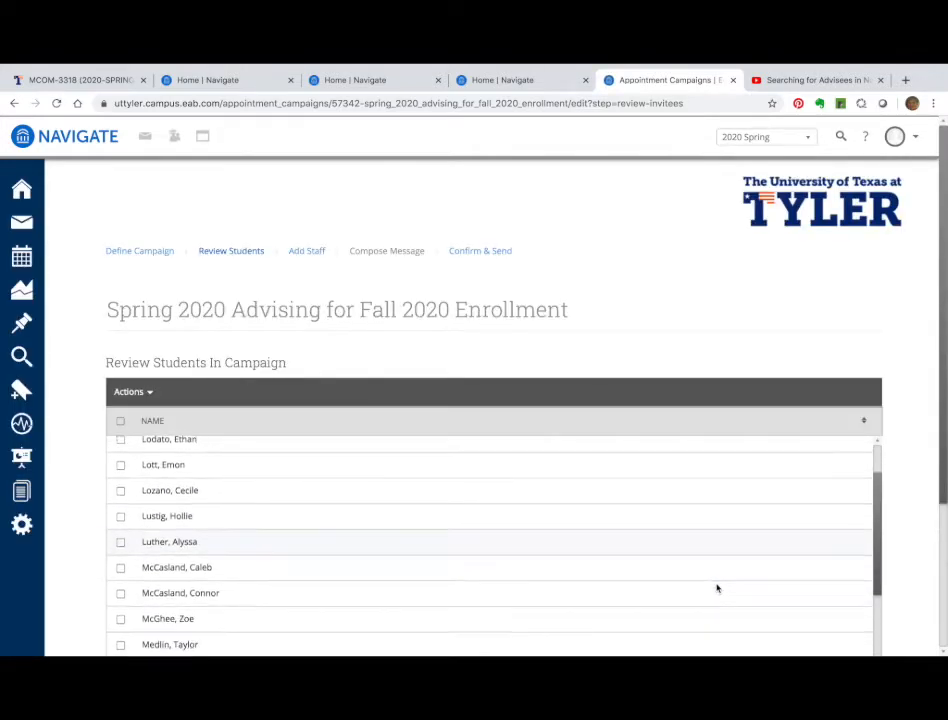
pyautogui.scroll(-1, 717, 588)
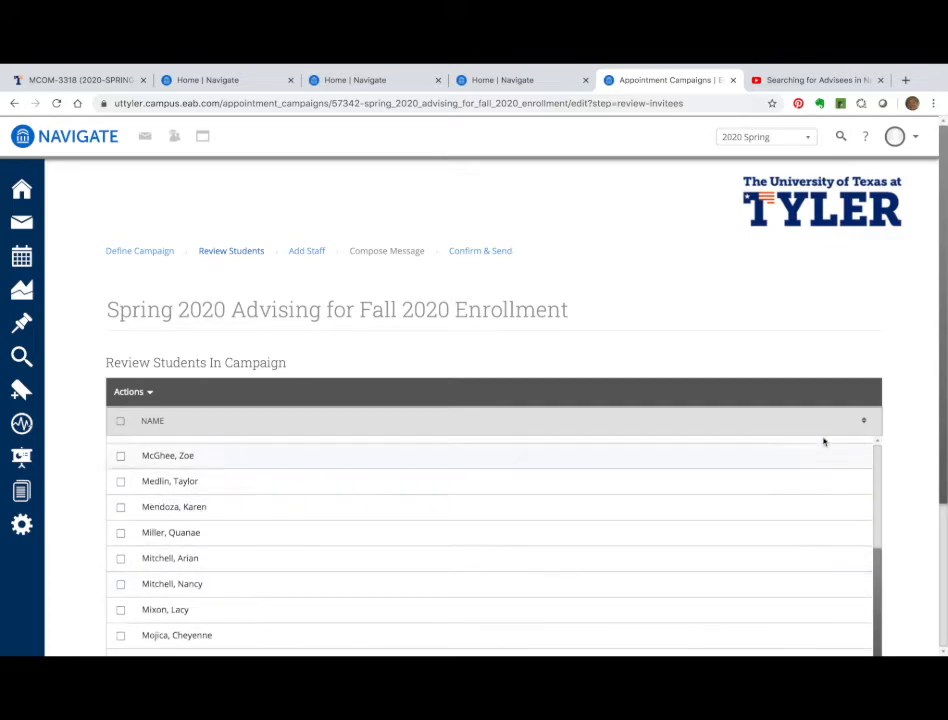
pyautogui.scroll(-5, 876, 360)
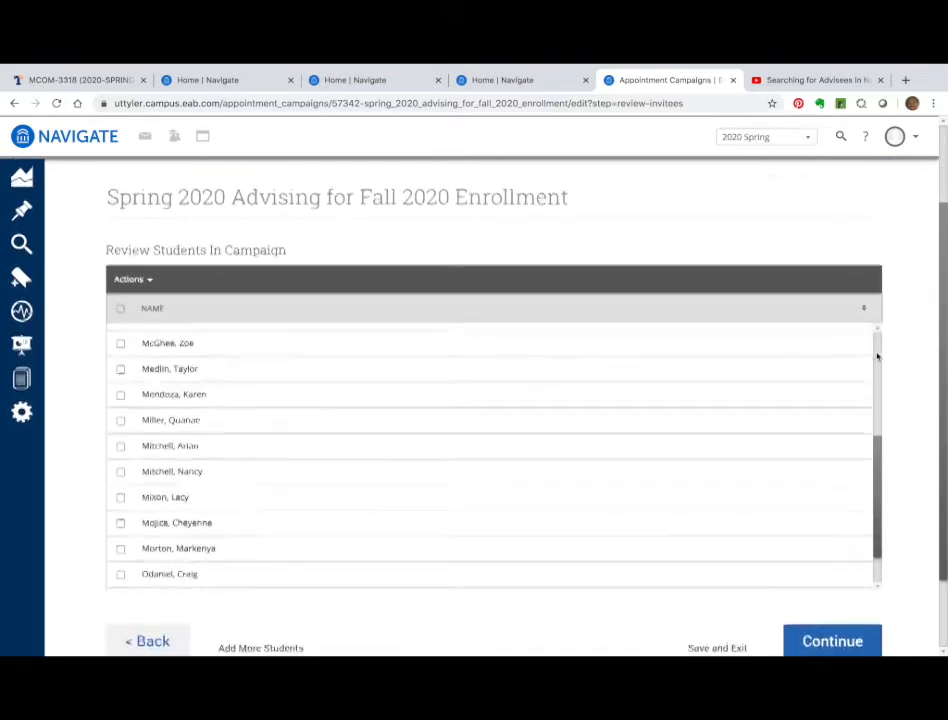
pyautogui.click(837, 642)
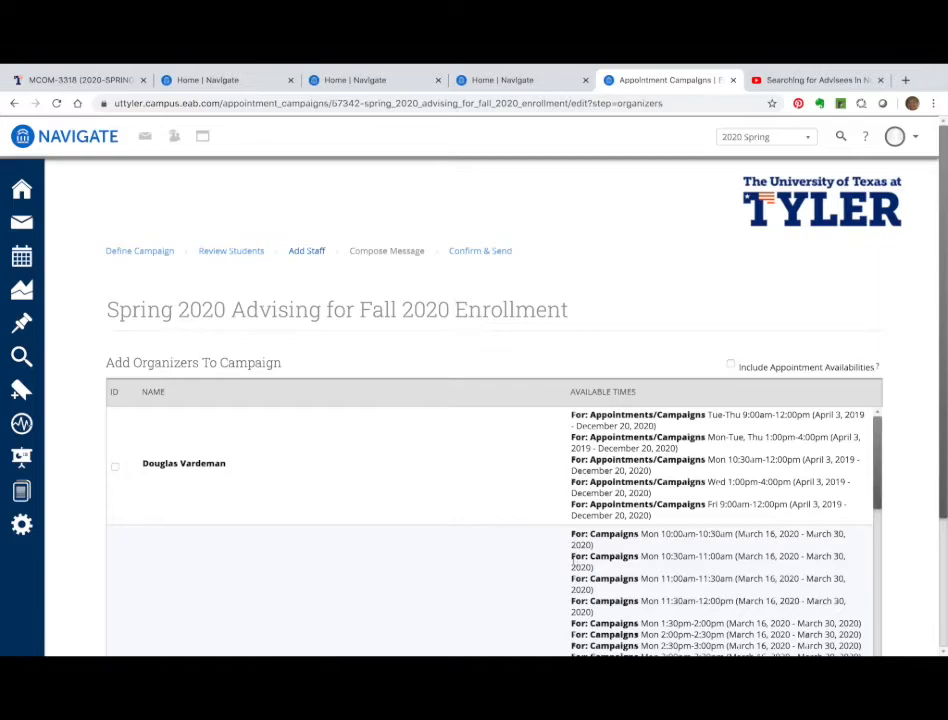
# Tick one advisor as campaign organizer and continue to Compose Message
pyautogui.scroll(-2, 480, 511)
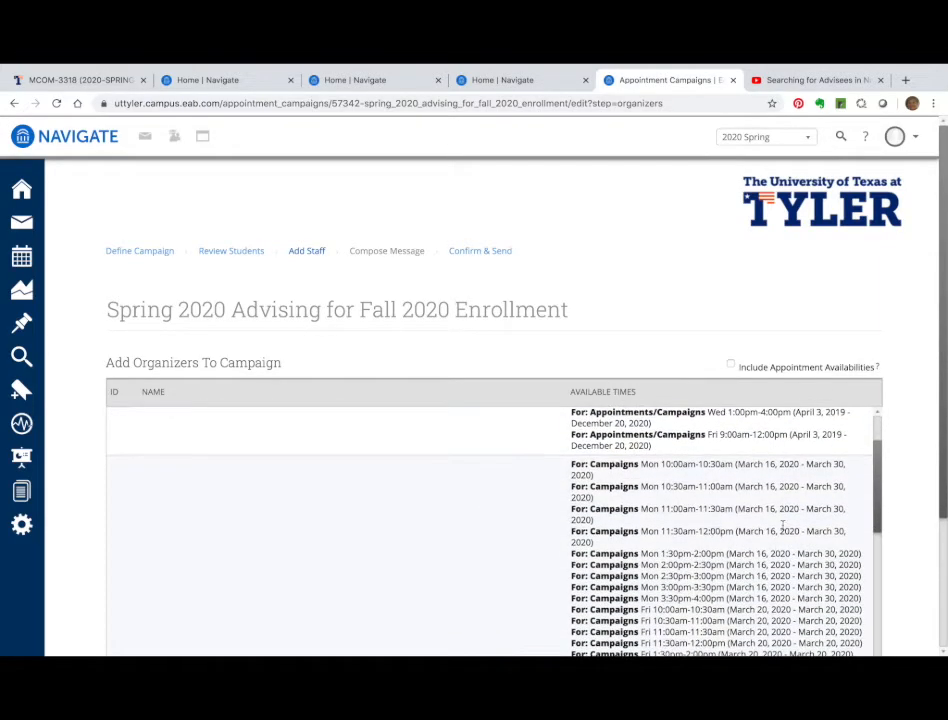
pyautogui.scroll(-1, 908, 502)
pyautogui.scroll(-2, 911, 502)
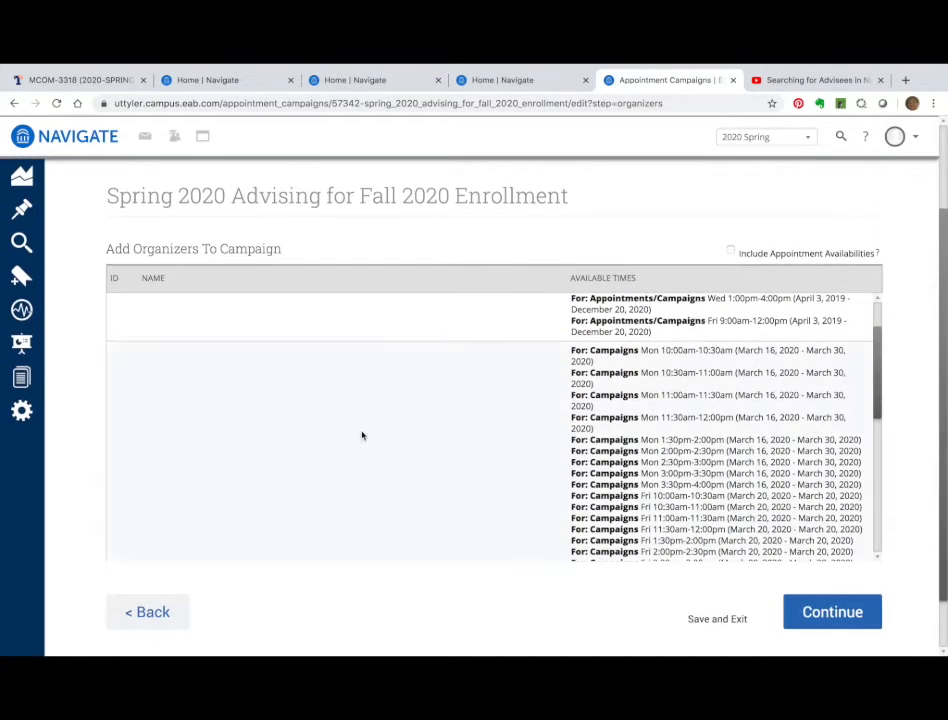
pyautogui.scroll(-2, 373, 421)
pyautogui.scroll(-1, 373, 421)
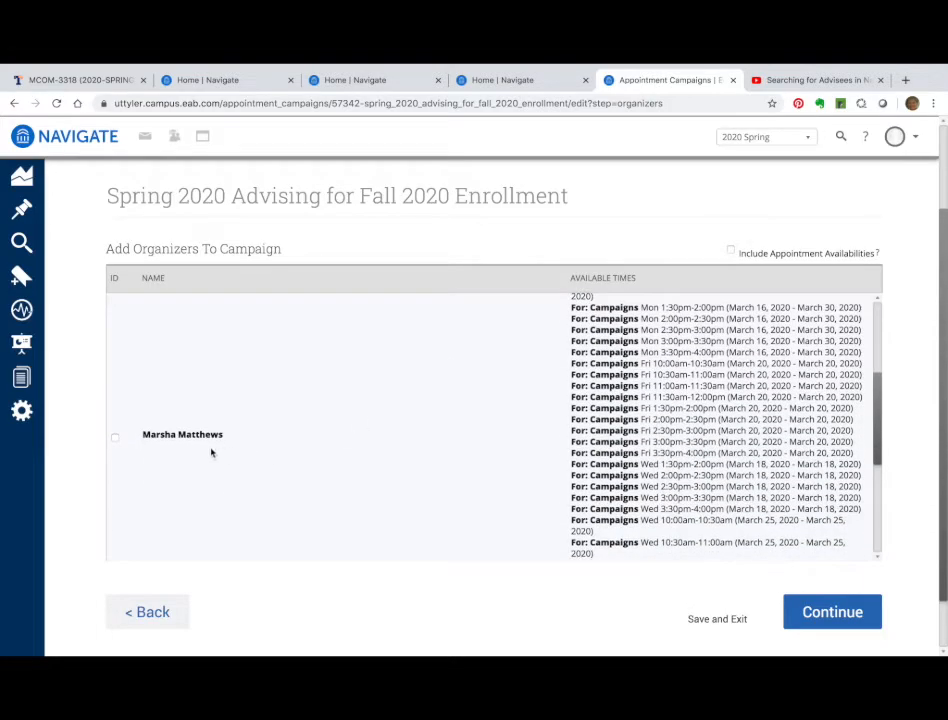
pyautogui.click(115, 439)
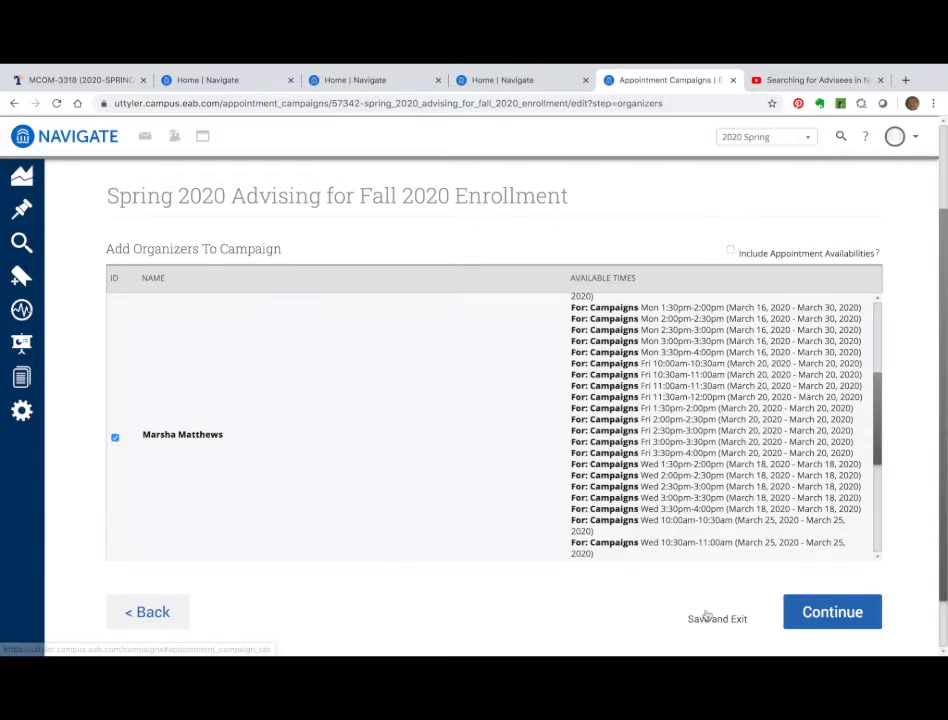
pyautogui.click(838, 617)
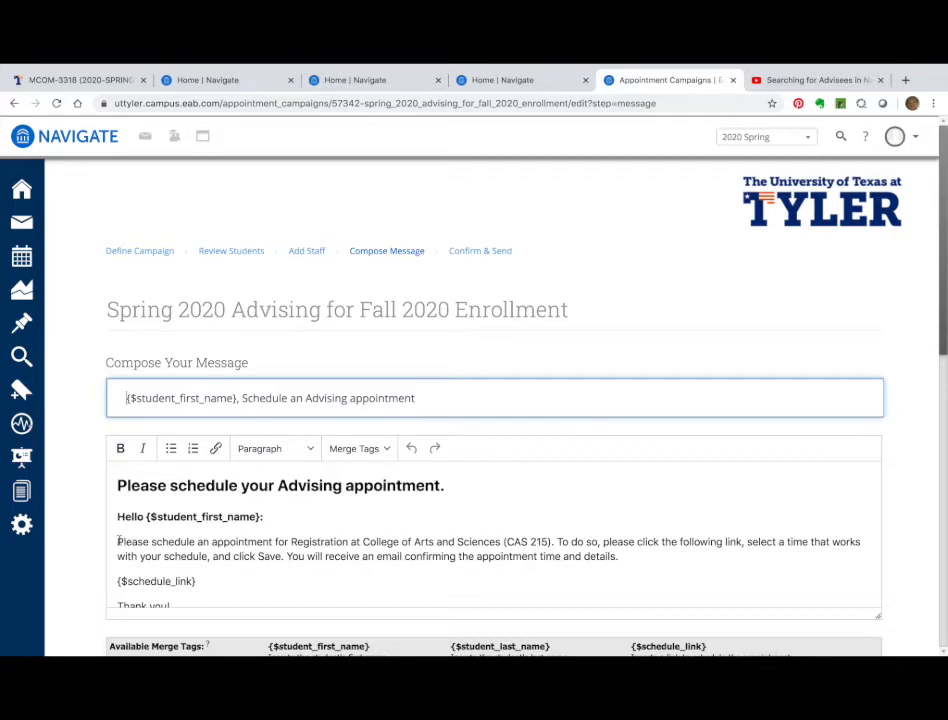
# Paste the prepared advising instructions over the default email paragraph and review the preview
pyautogui.moveTo(118, 541); pyautogui.dragTo(631, 560)
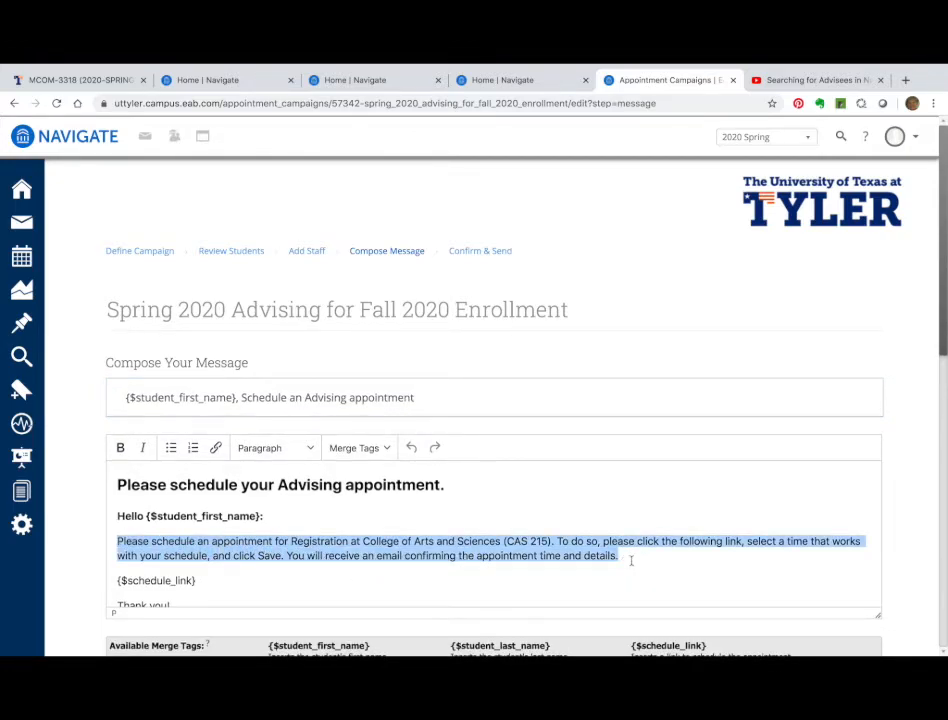
pyautogui.hotkey('ctrl', 'v')
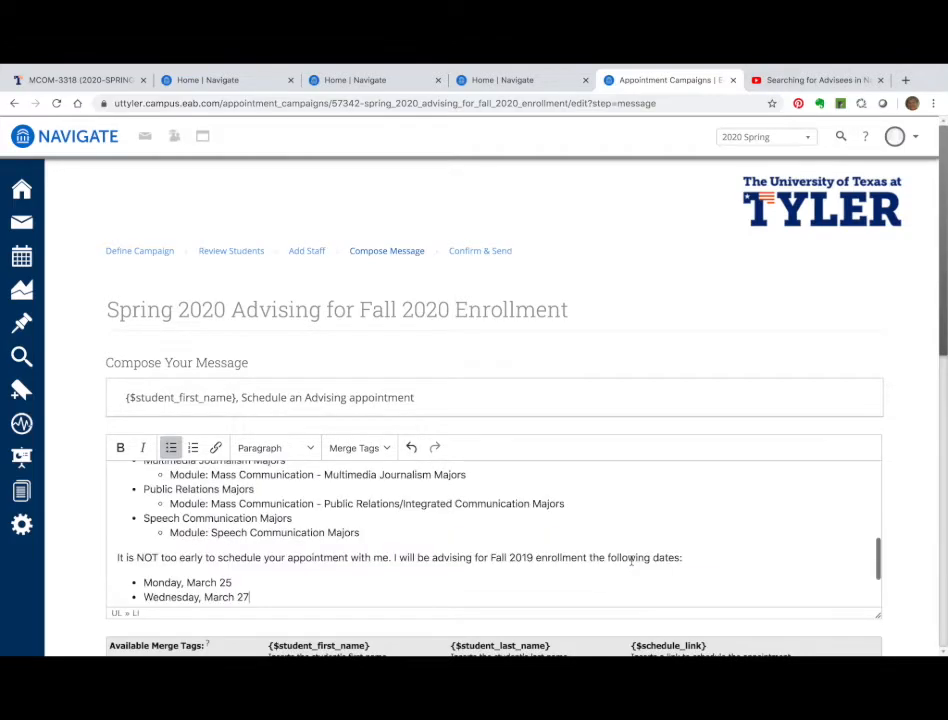
pyautogui.scroll(5, 473, 543)
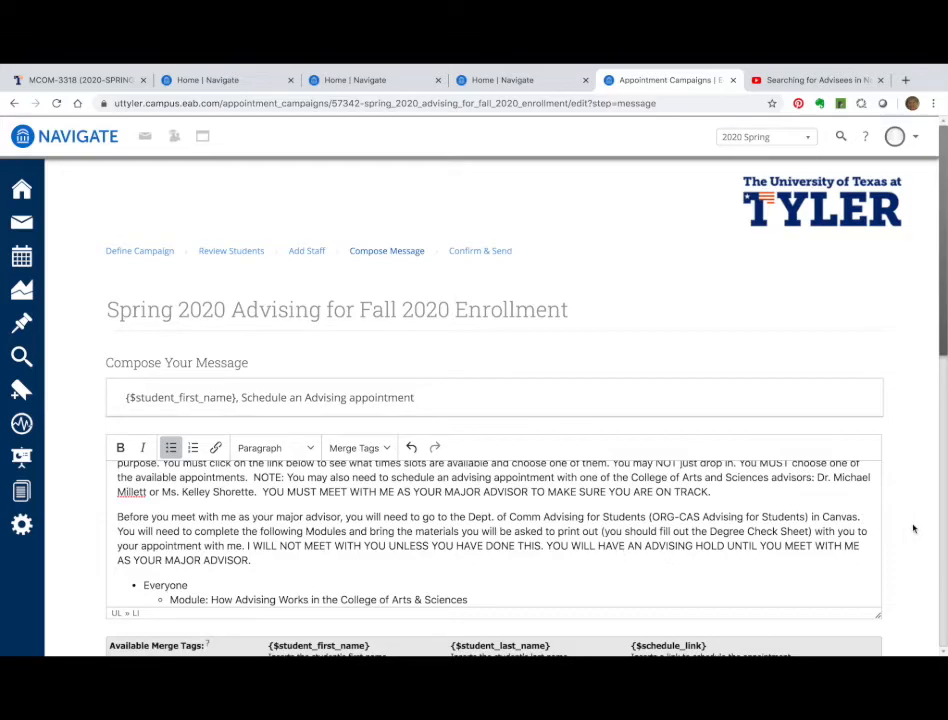
pyautogui.scroll(-2, 910, 529)
pyautogui.scroll(-5, 912, 528)
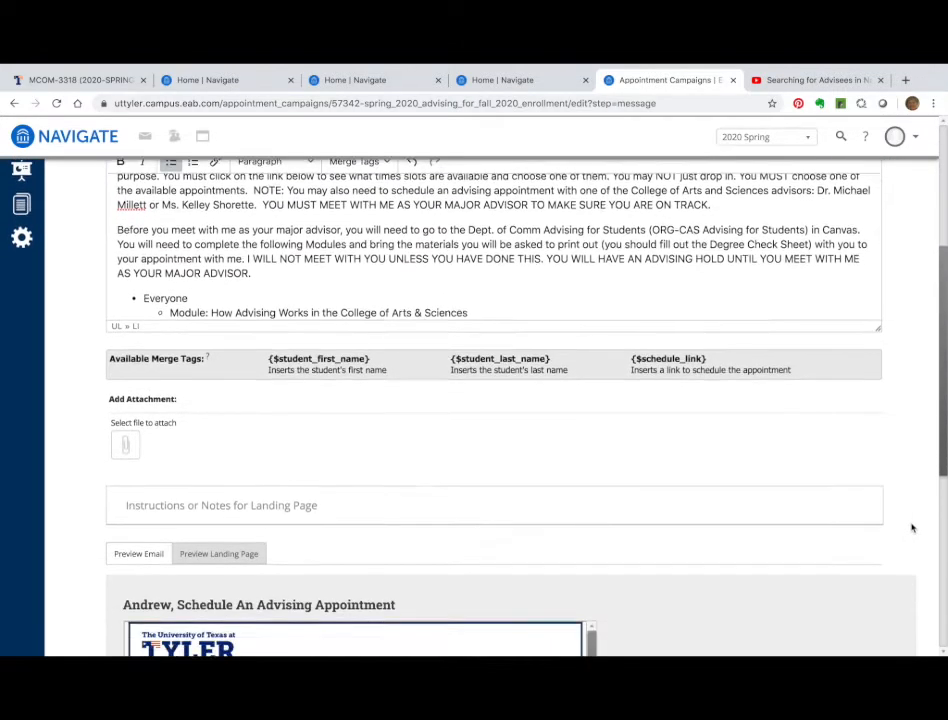
pyautogui.scroll(-2, 912, 528)
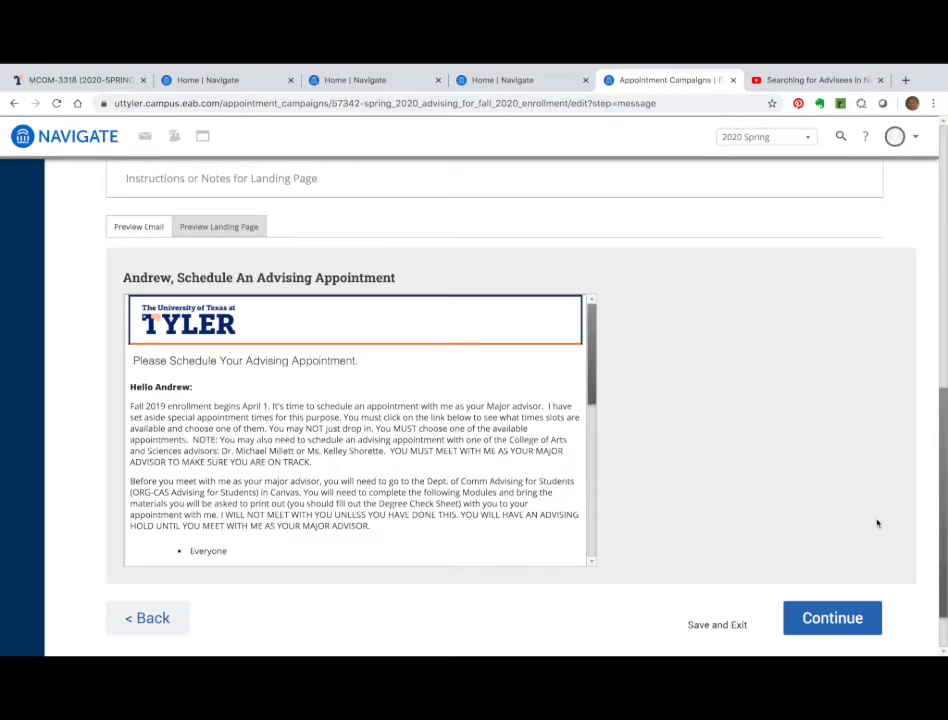
pyautogui.scroll(-1, 496, 510)
pyautogui.scroll(-3, 496, 510)
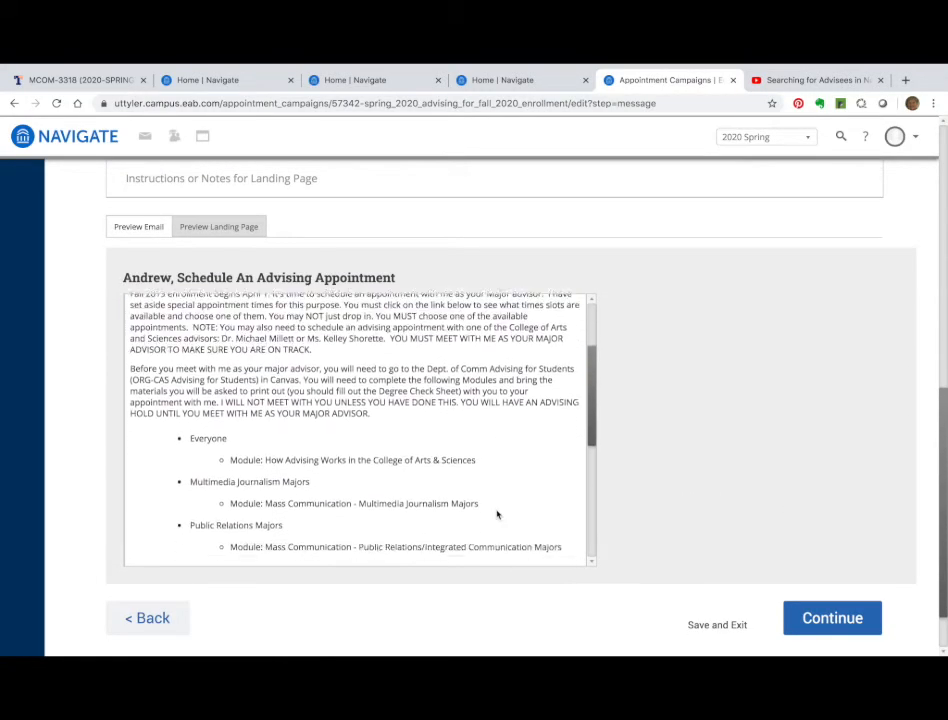
pyautogui.scroll(-1, 692, 513)
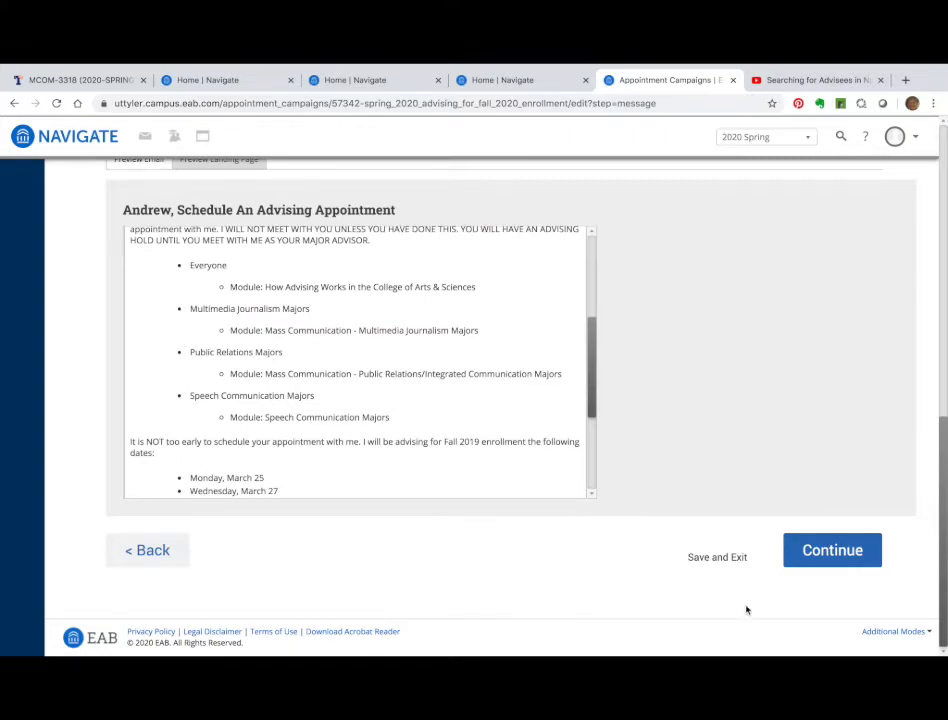
# Continue to Confirm & Send and review the 21-invitee, one-organizer summary
pyautogui.click(840, 558)
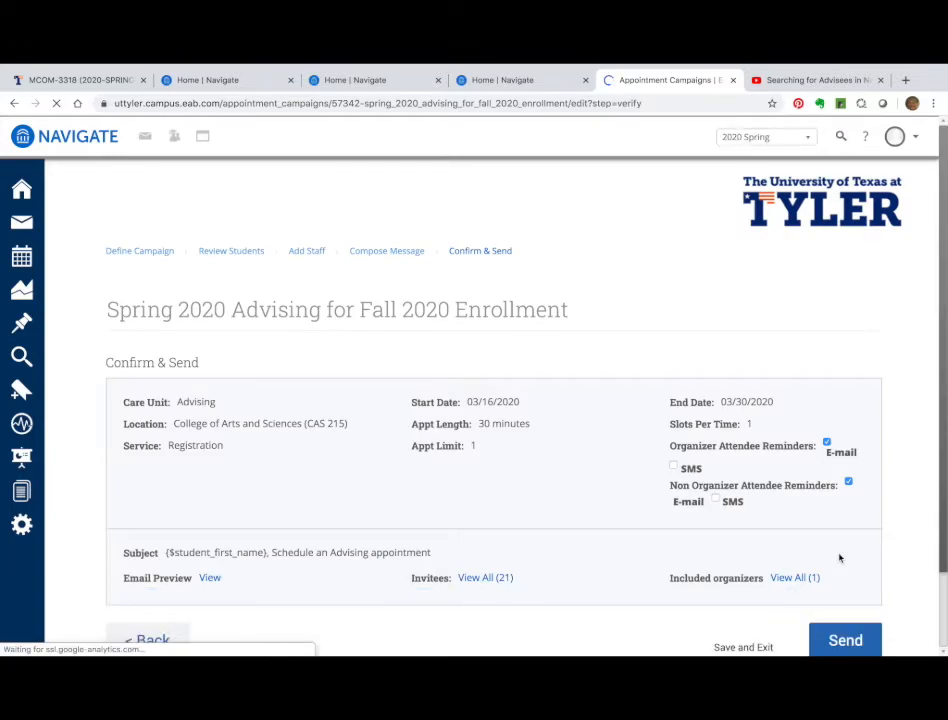
pyautogui.scroll(-2, 476, 474)
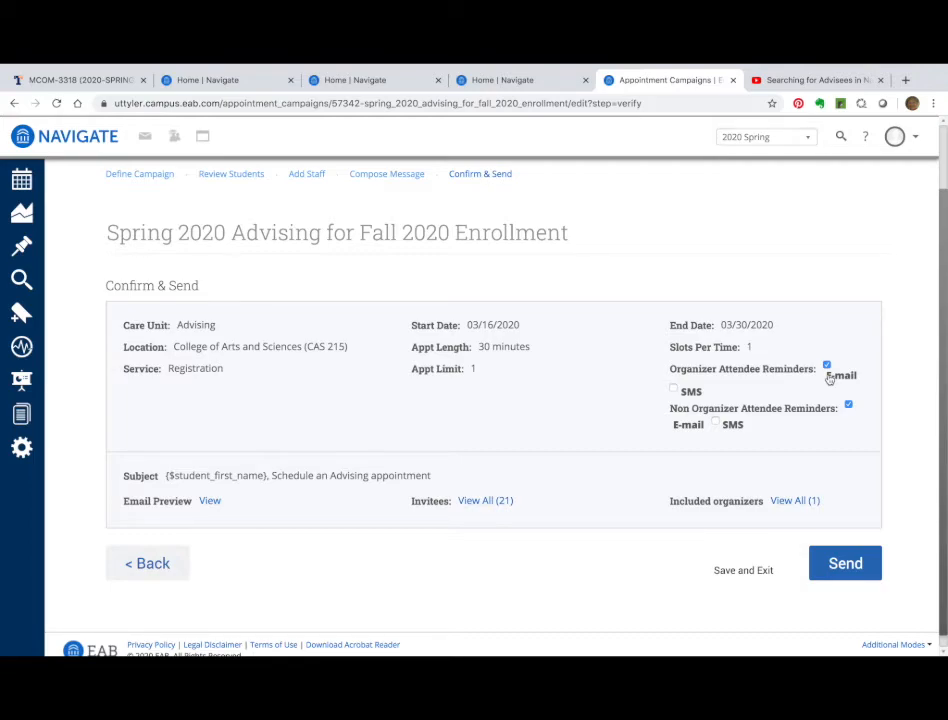
# Add SMS alongside e-mail for organizer reminders, then save the campaign without sending it
pyautogui.click(673, 391)
pyautogui.scroll(-1, 580, 517)
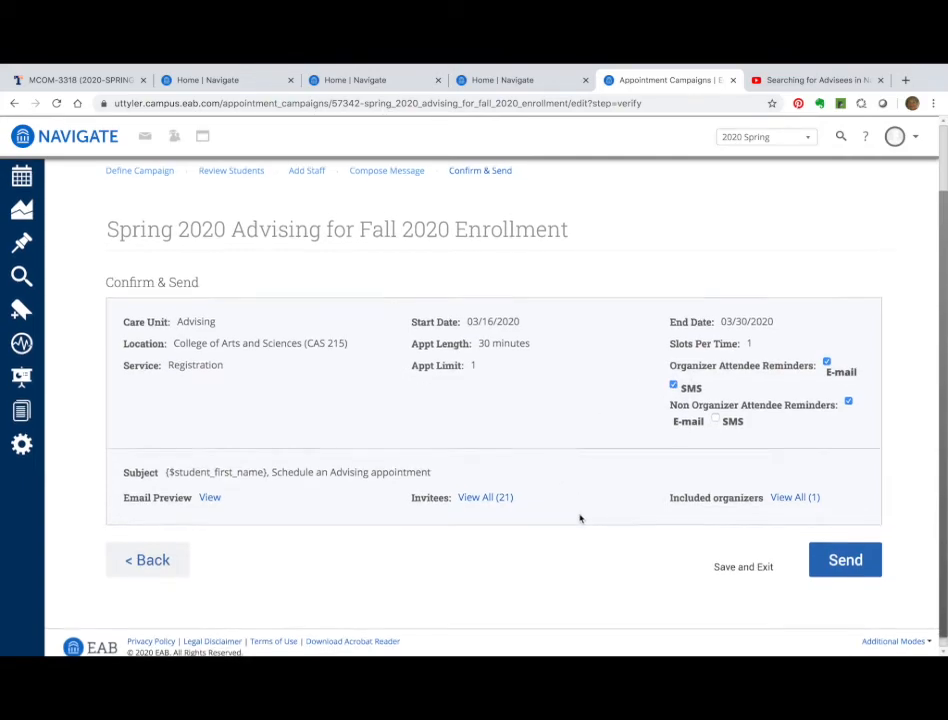
pyautogui.scroll(-1, 580, 517)
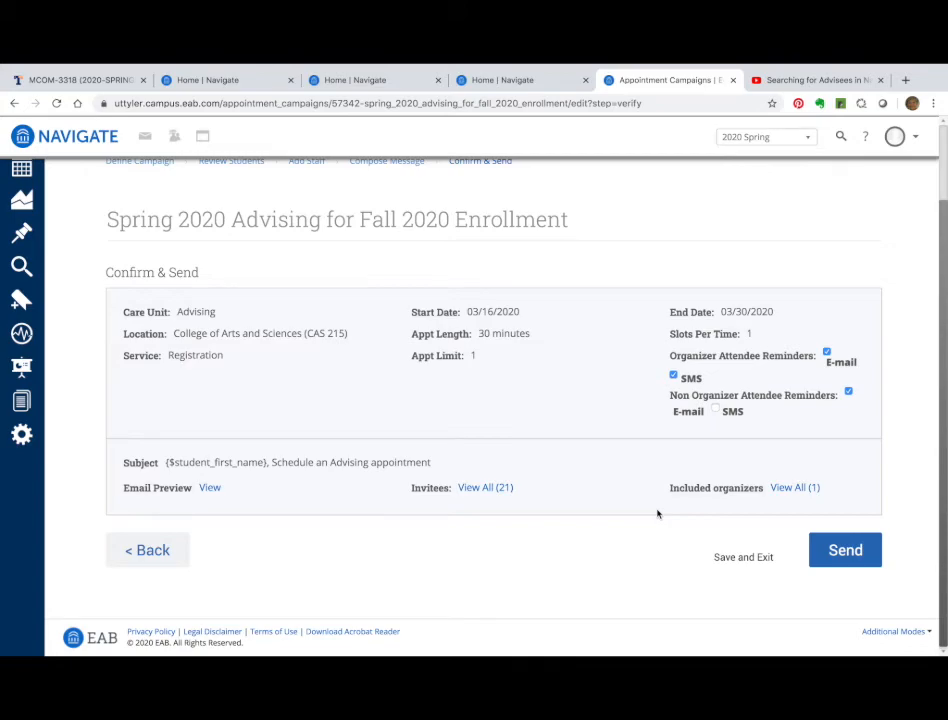
pyautogui.click(727, 560)
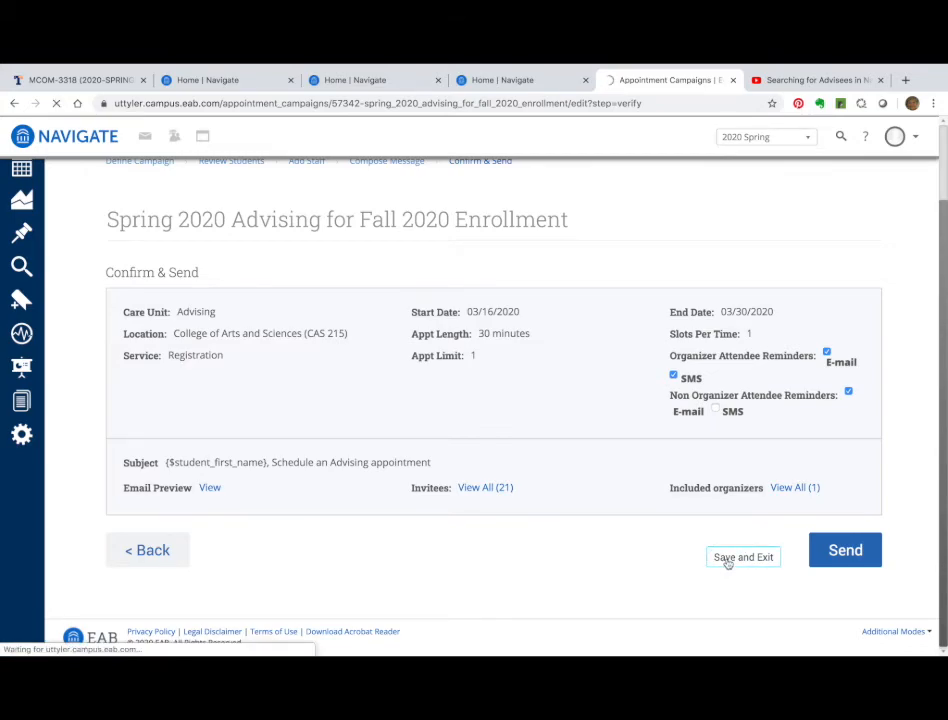